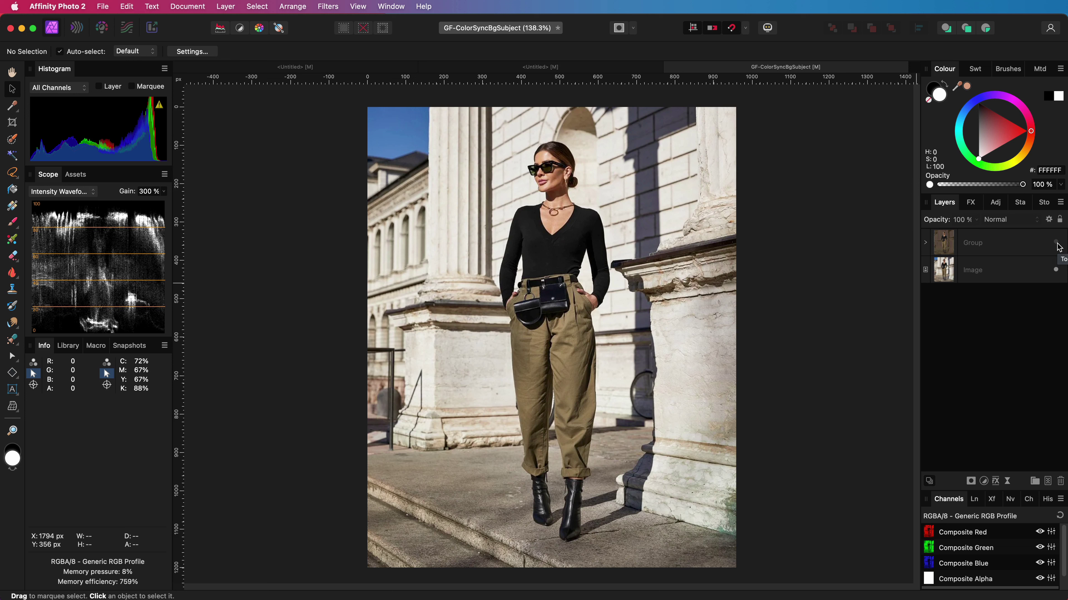
Hide the Group layer and drag the Image layer above it in the Layers panel
click(1057, 245)
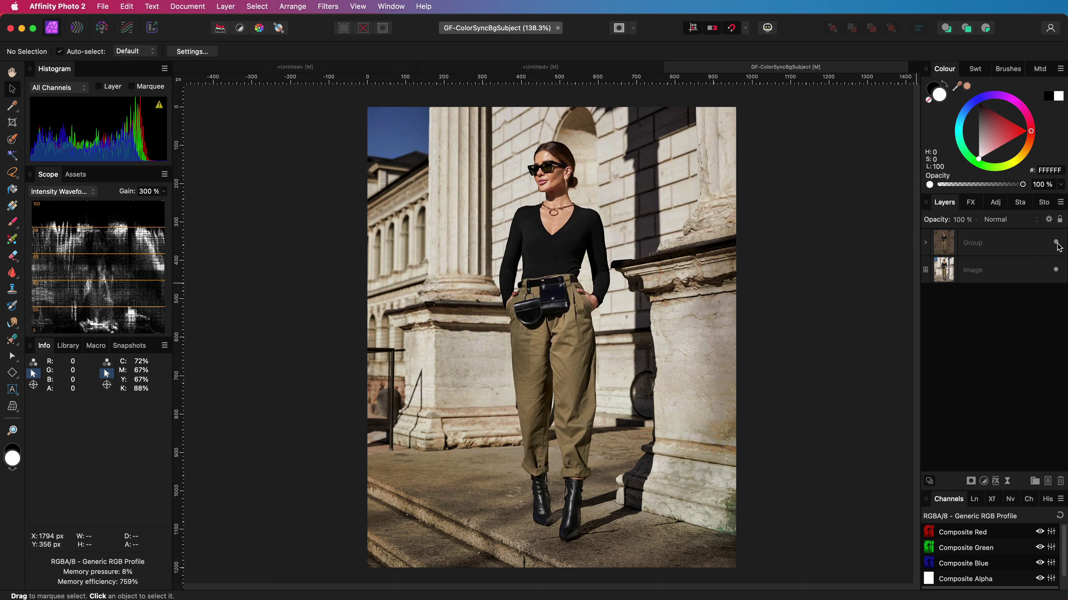
click(1057, 243)
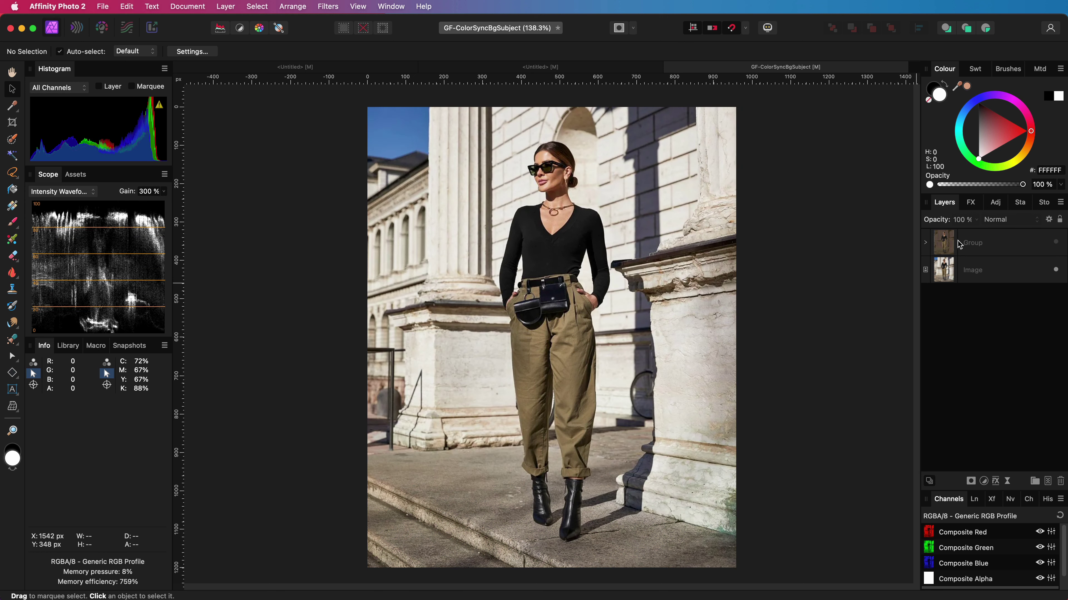
drag(944, 271, 939, 253)
Duplicate the Image layer and brush a rough selection of the woman down to her boots, removing stray wall
click(948, 249)
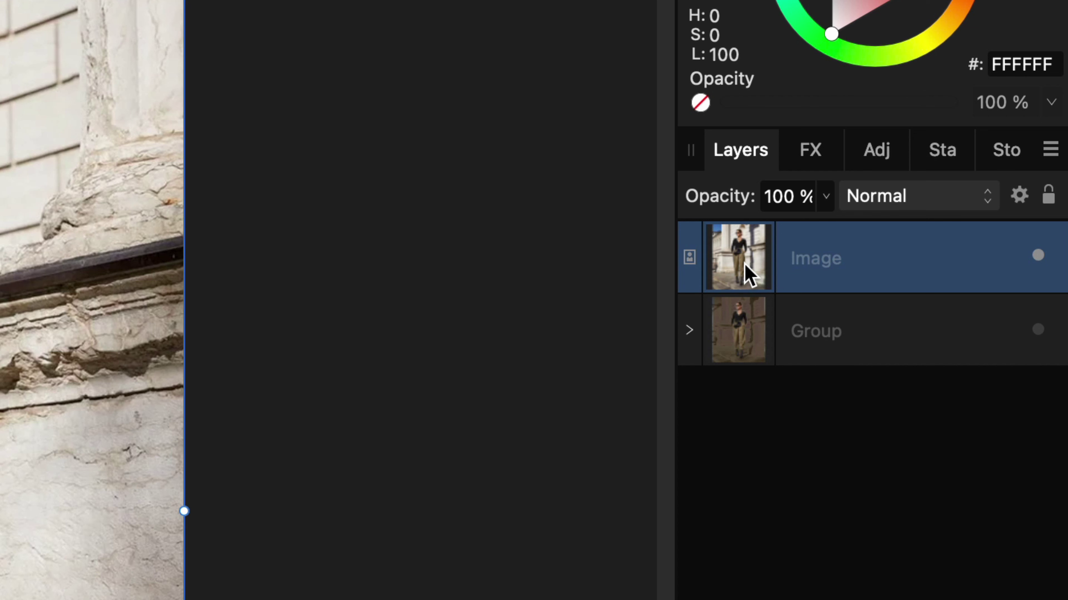
key(super+j)
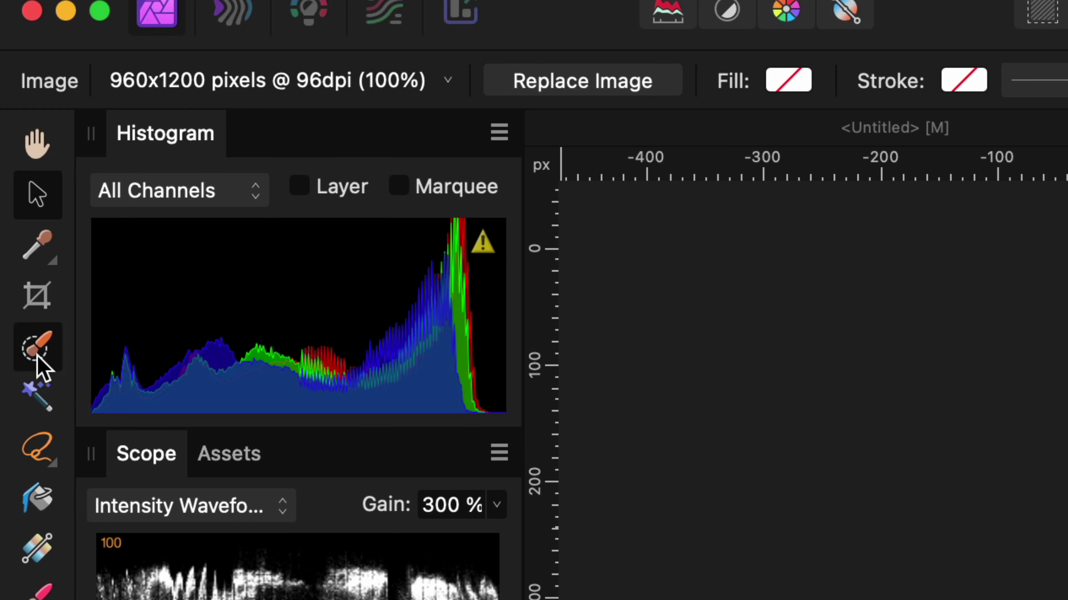
click(38, 358)
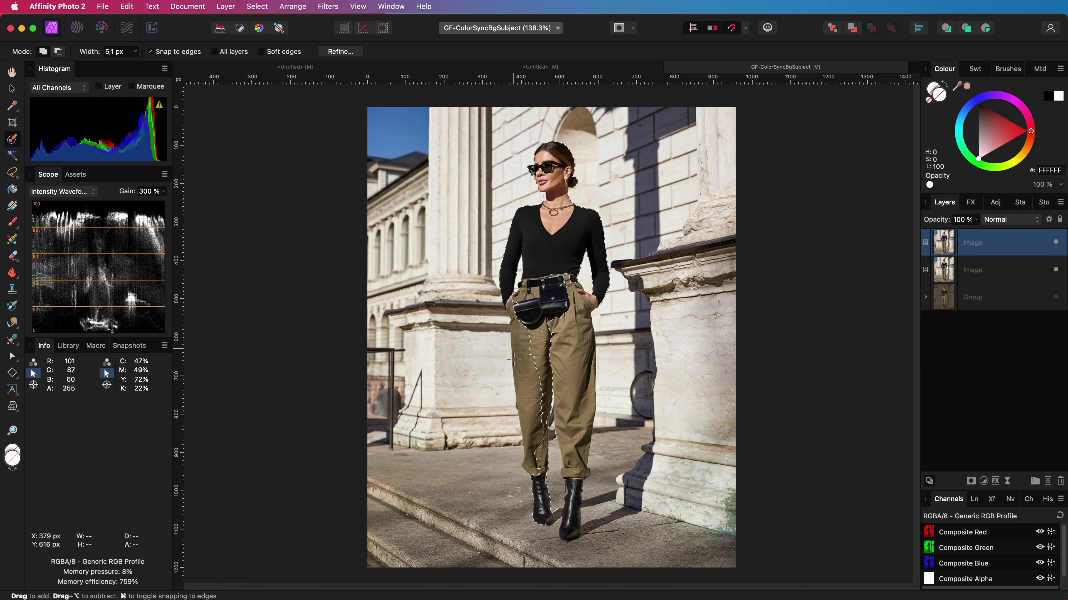
mouse_move(574, 410)
mouse_down()
mouse_move(568, 532)
mouse_move(589, 521)
mouse_up()
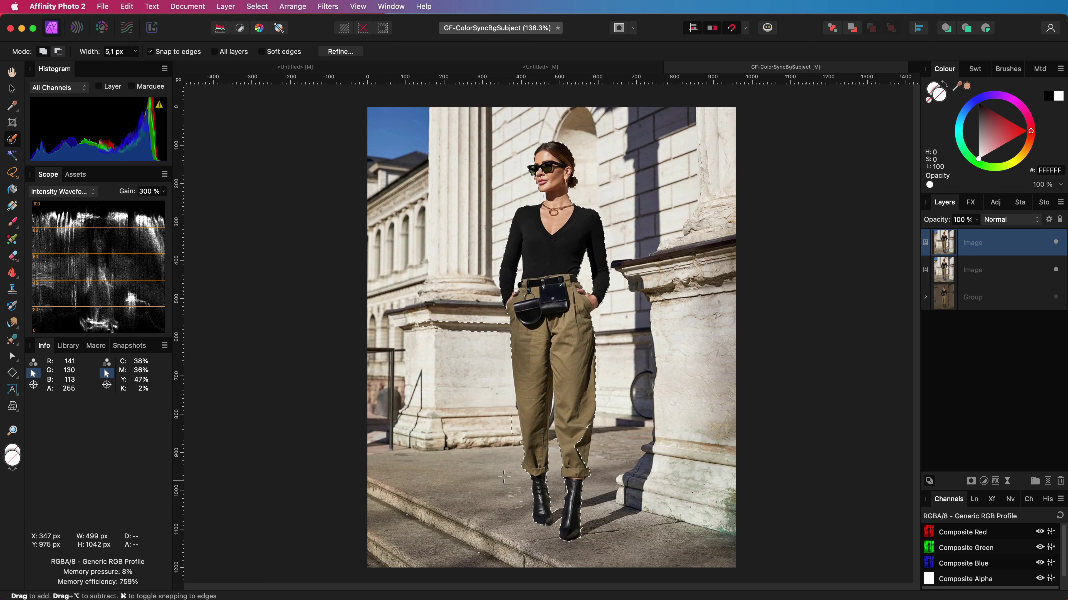
drag(503, 477, 597, 287)
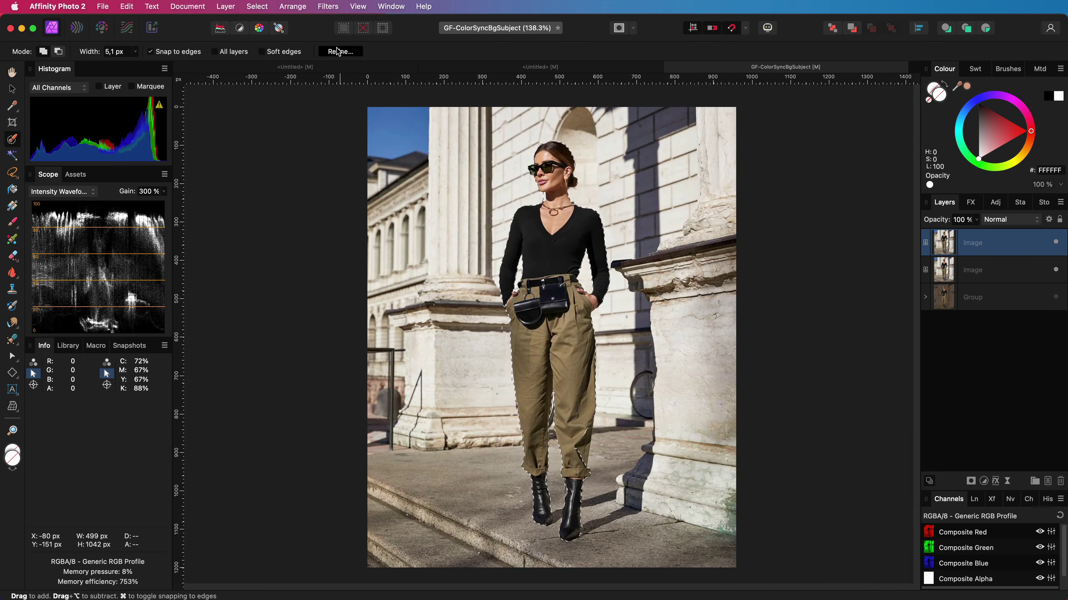
Refine the selection edges, brushing matte along the belt and trousers and marking the left wall as background
click(556, 65)
drag(541, 276, 519, 291)
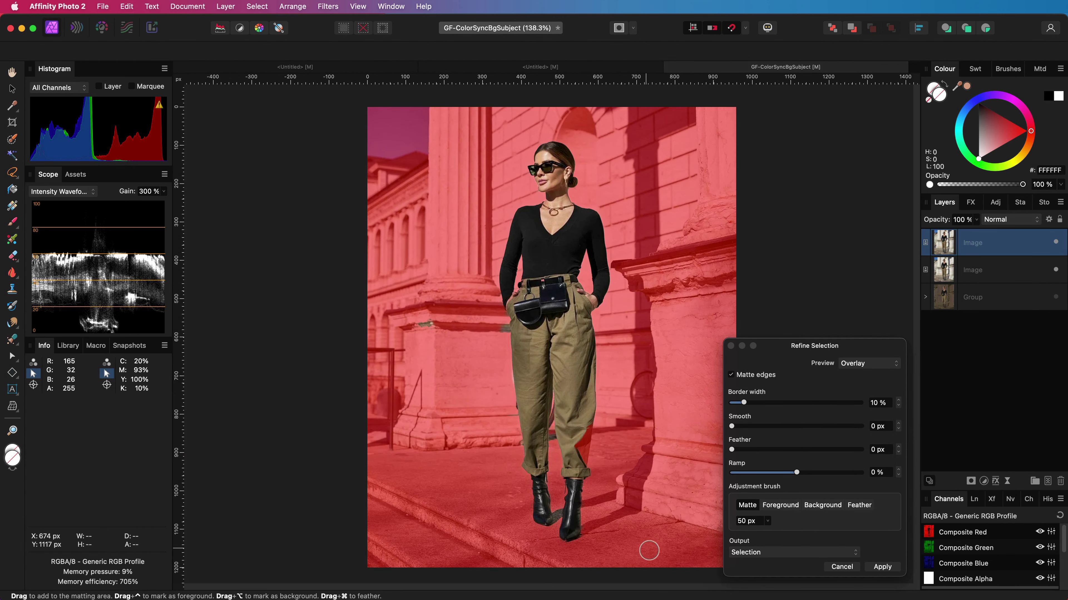
click(780, 505)
click(588, 439)
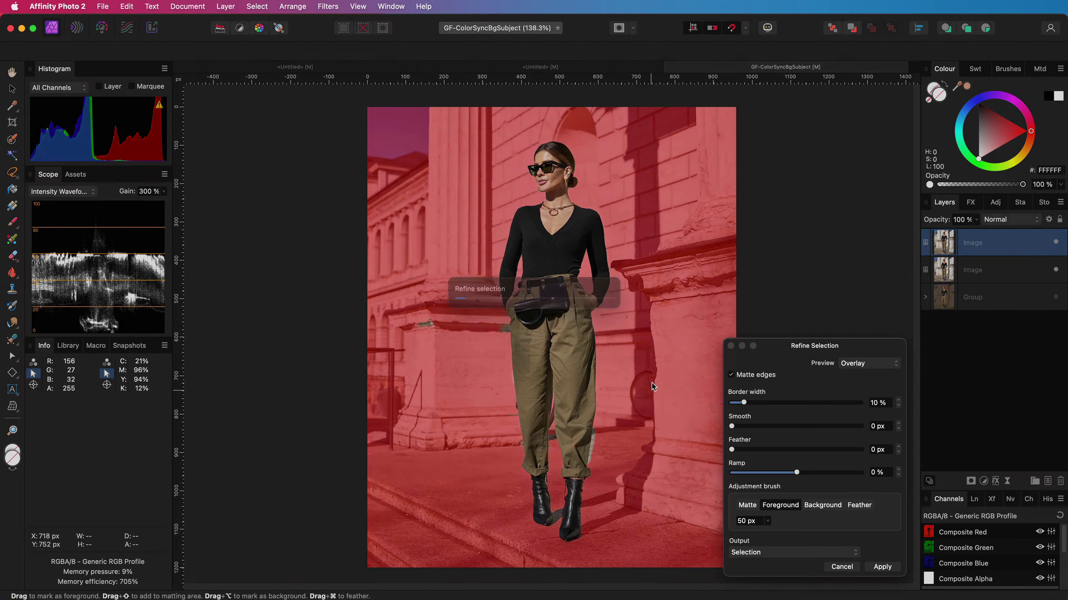
click(747, 505)
drag(600, 478, 599, 429)
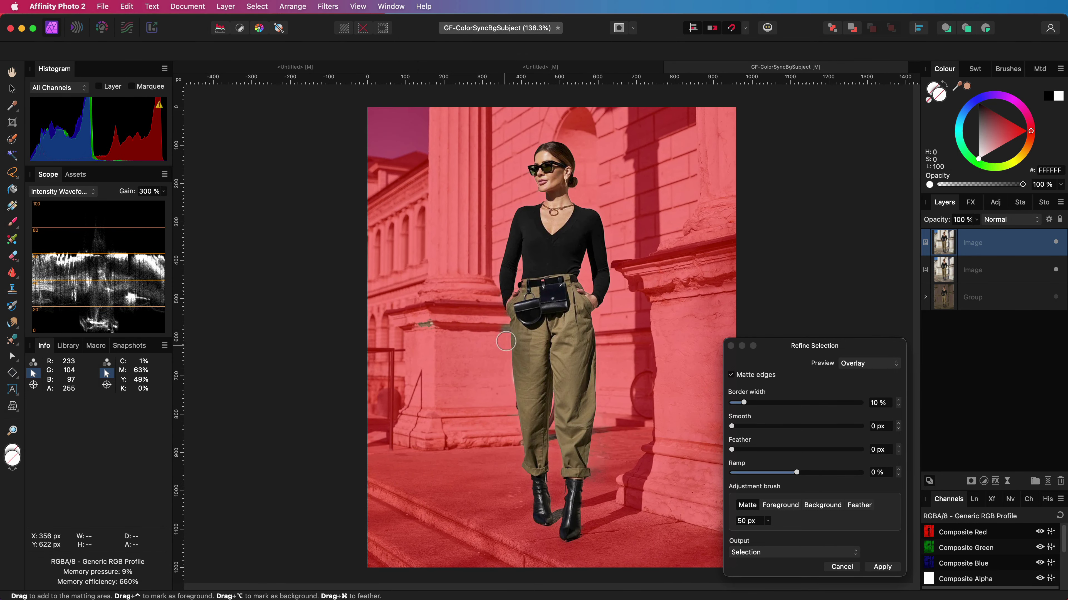
key(alt)
click(494, 328)
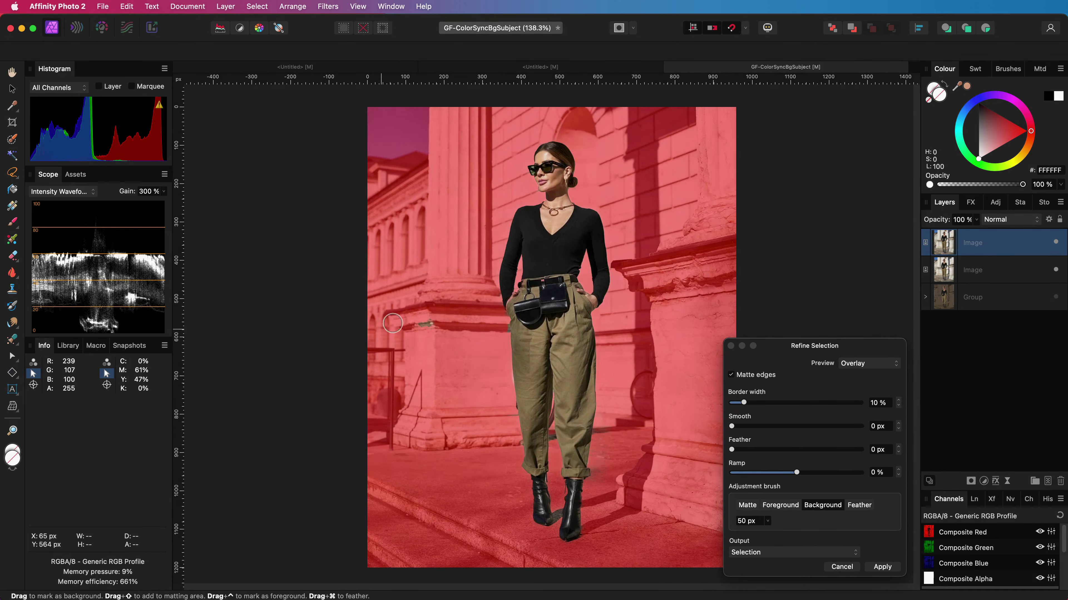
drag(393, 326, 425, 330)
click(747, 505)
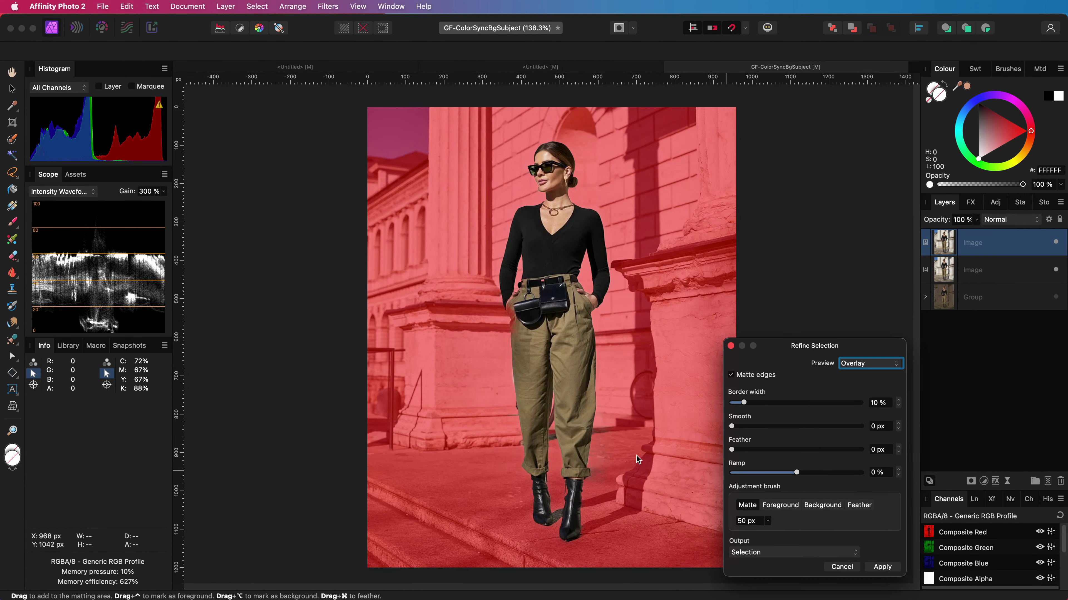
drag(513, 358, 515, 384)
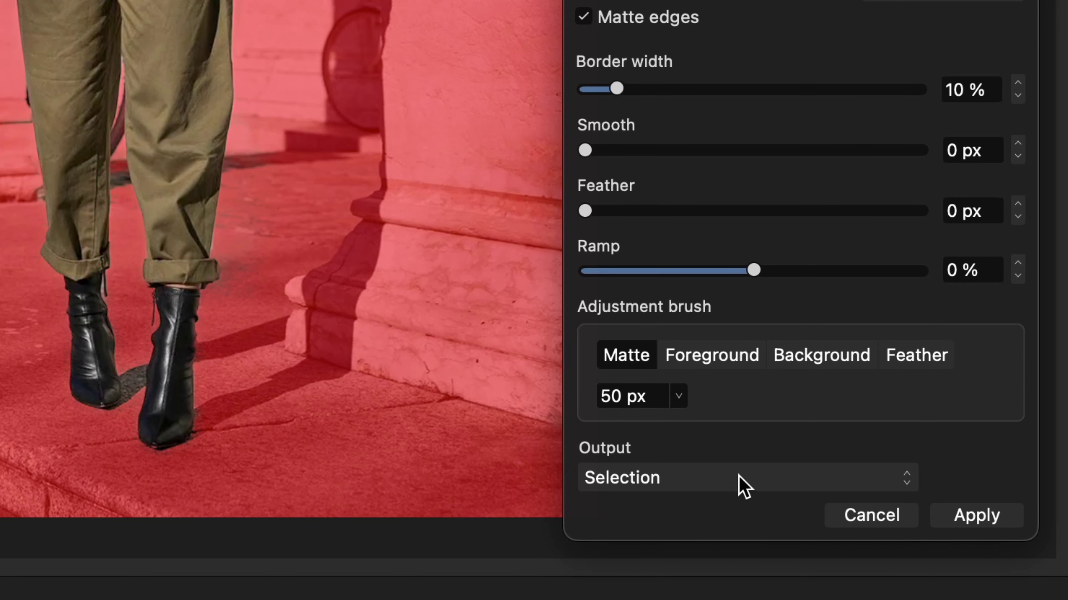
Apply the refinement with output set to New layer with mask
click(790, 554)
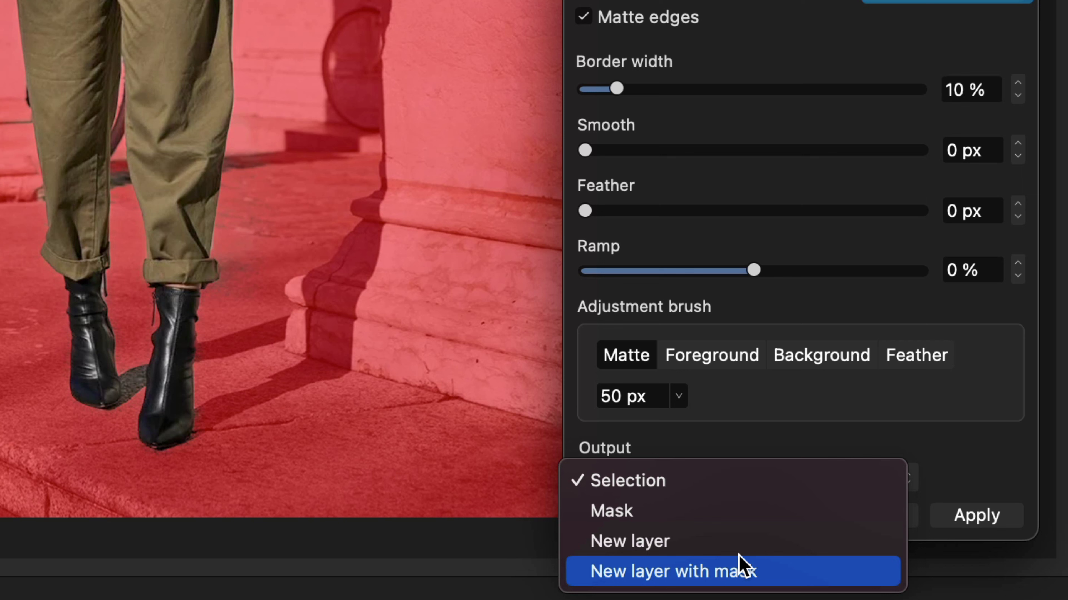
click(742, 573)
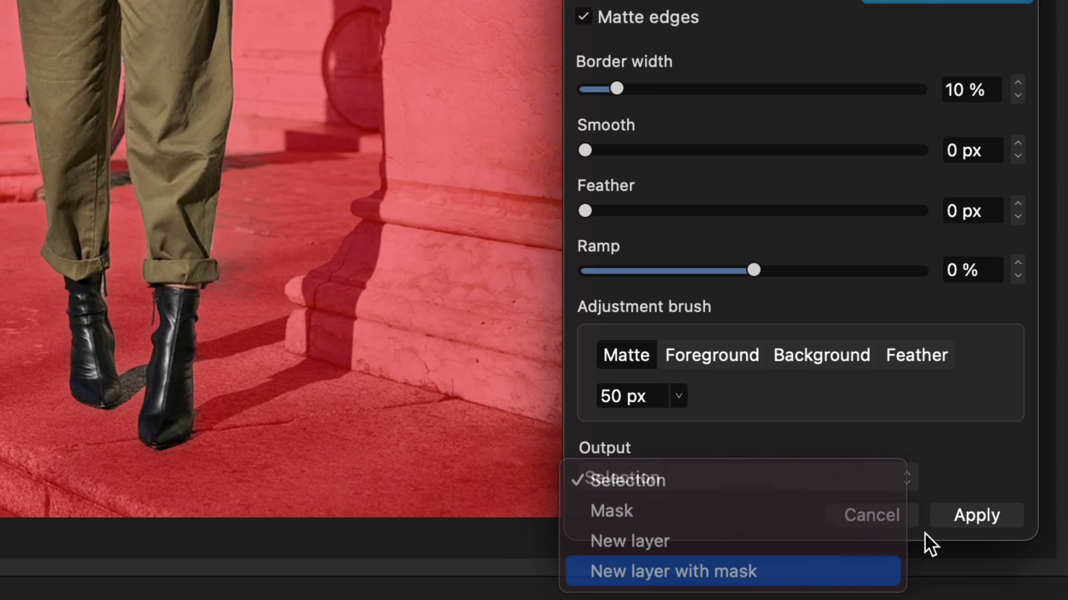
click(956, 523)
click(962, 516)
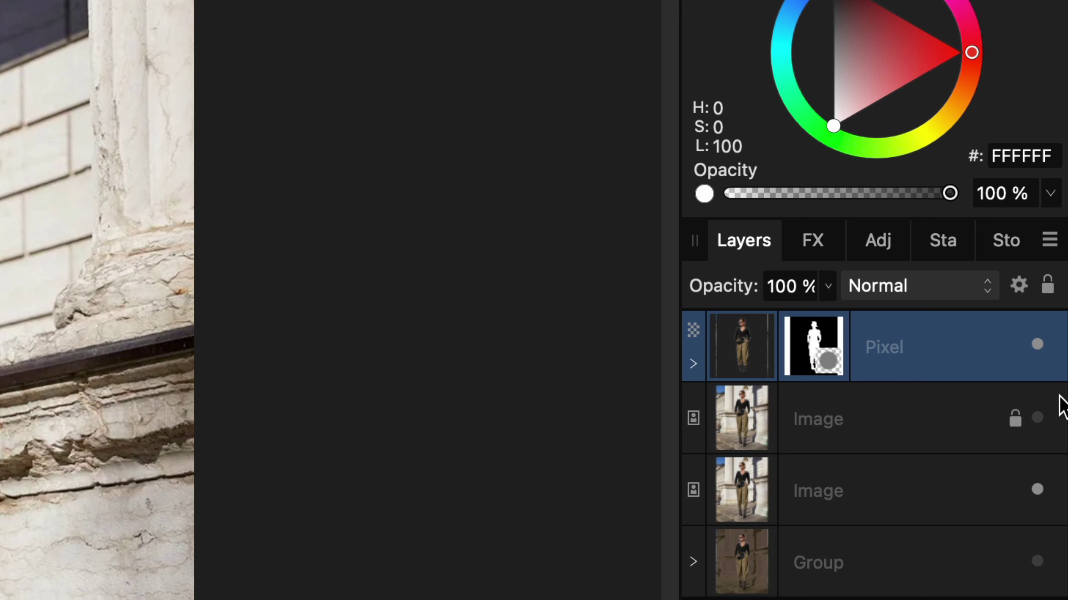
Select the upper Image layer beneath the masked Pixel layer
click(1037, 424)
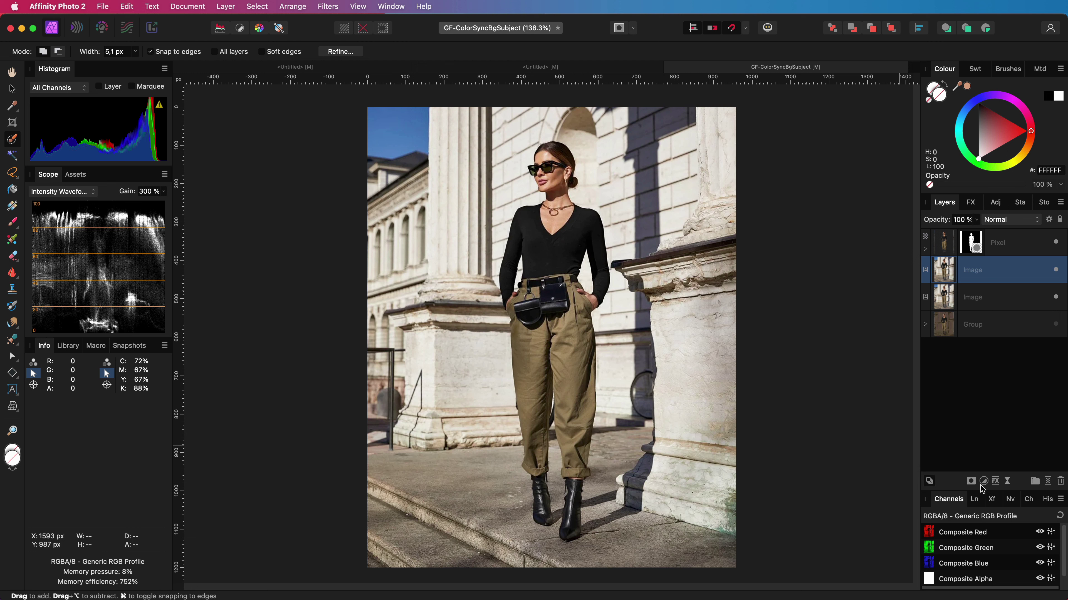
Add a Gradient Map adjustment and set its left stop to black sampled from the photo
click(983, 483)
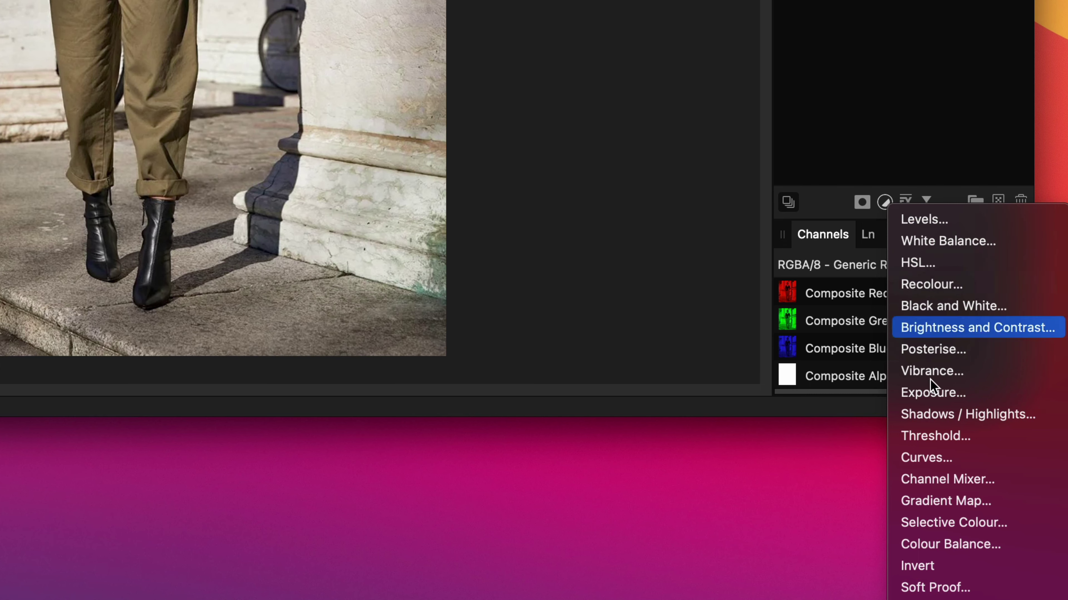
click(1015, 599)
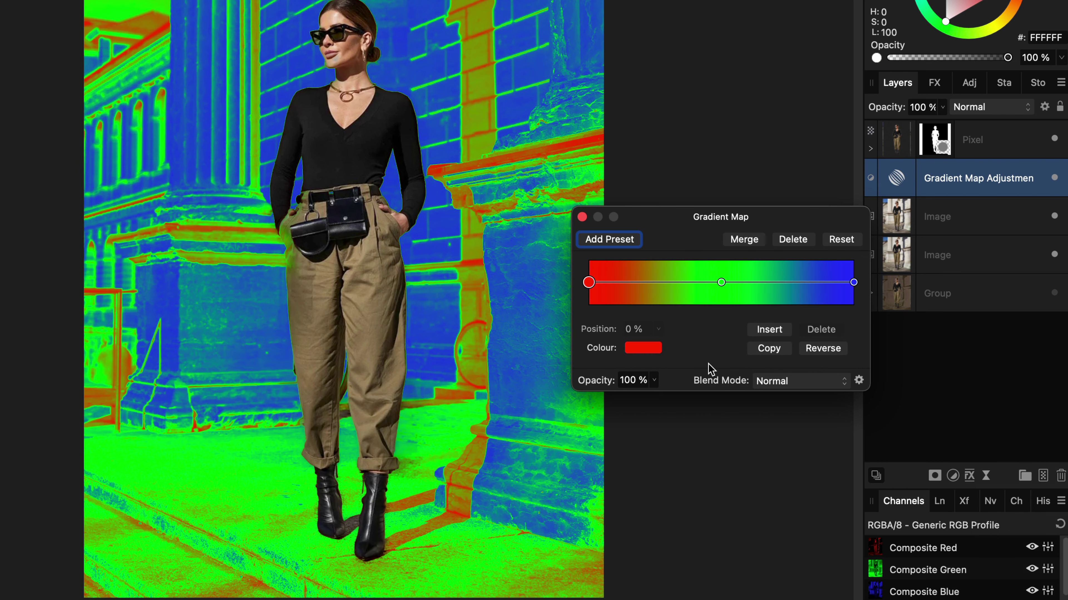
click(649, 349)
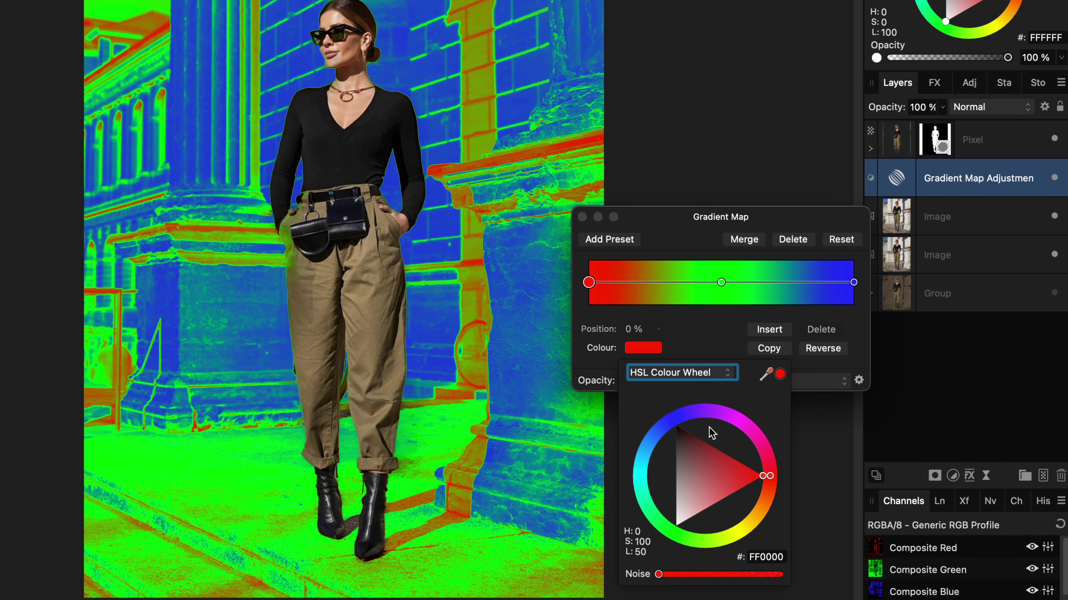
drag(778, 376, 376, 130)
click(780, 374)
Set the right stop to the face's skin tone, then select the middle stop for editing
click(854, 282)
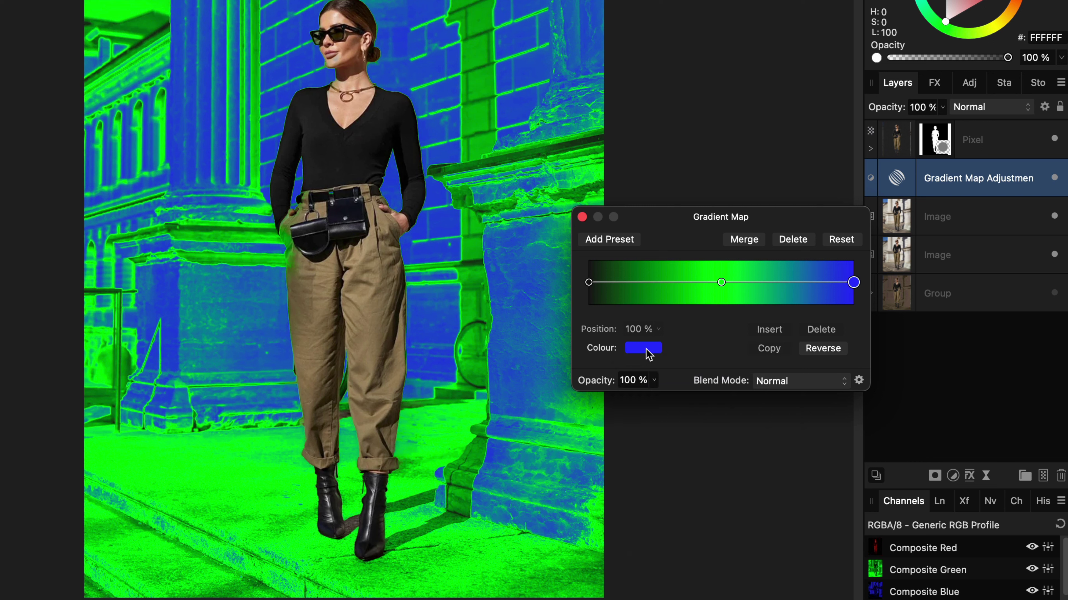
click(643, 348)
drag(777, 376, 336, 11)
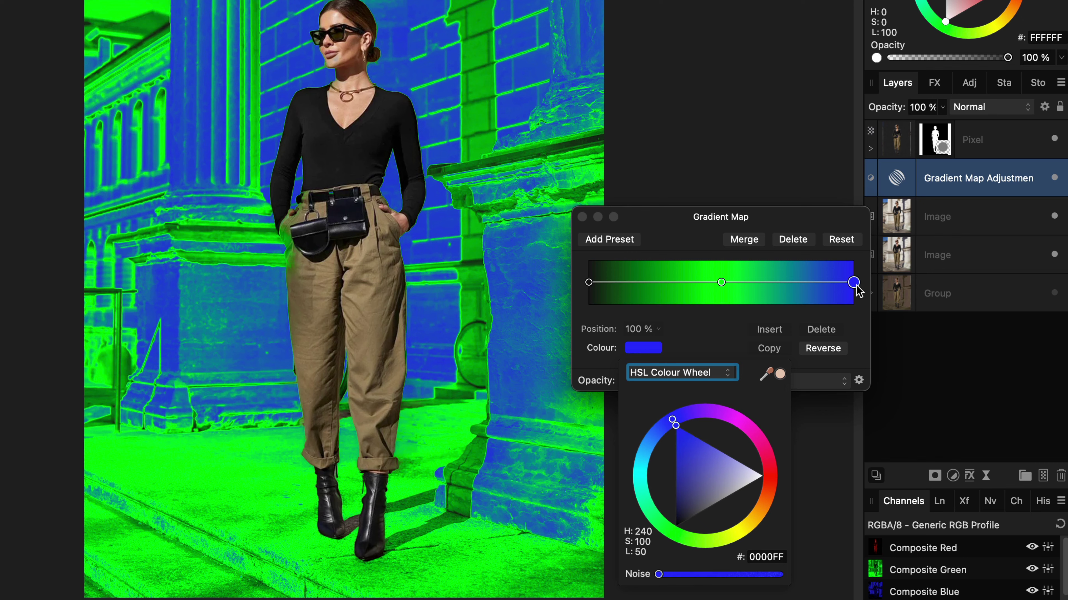
click(780, 370)
click(721, 283)
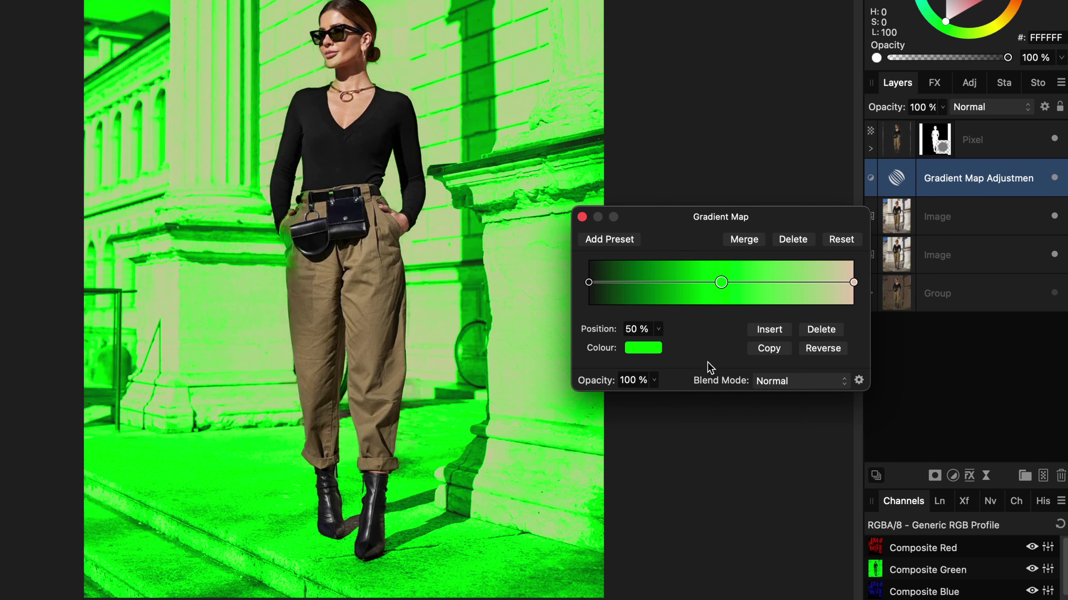
click(655, 349)
Colour the middle stop with skin tone and add a dark trouser-sampled stop at 27%
drag(765, 374, 351, 45)
click(780, 374)
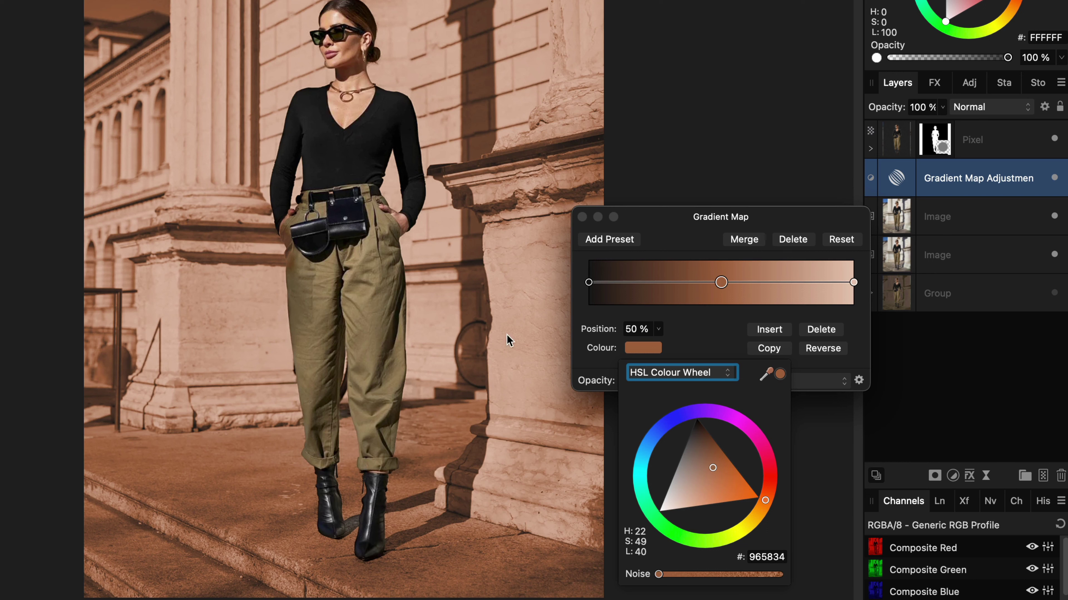
click(633, 295)
click(638, 283)
click(654, 349)
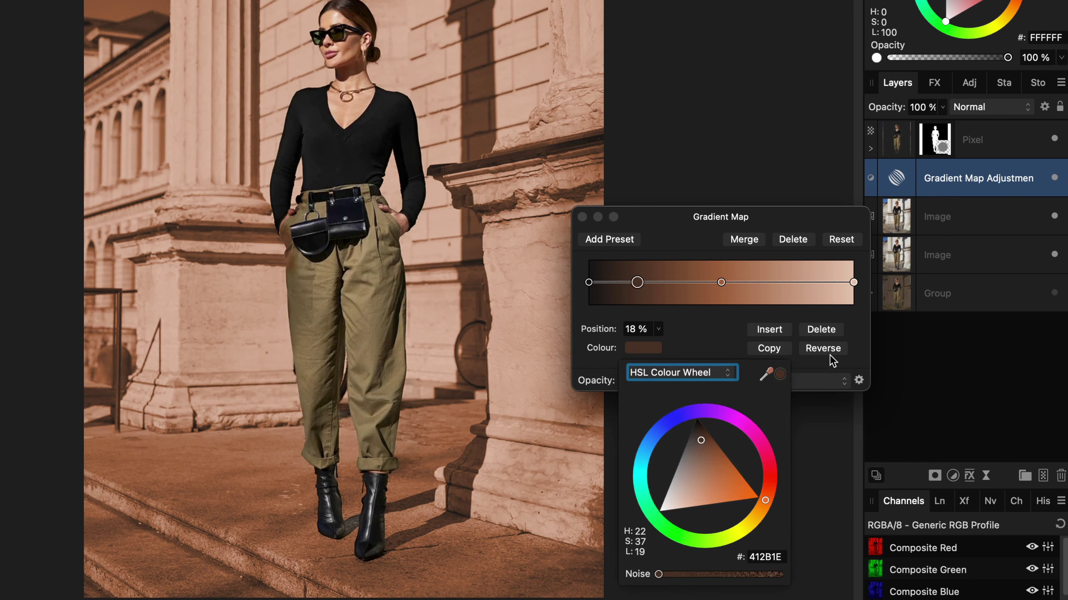
drag(766, 373, 333, 357)
click(780, 374)
drag(637, 283, 661, 283)
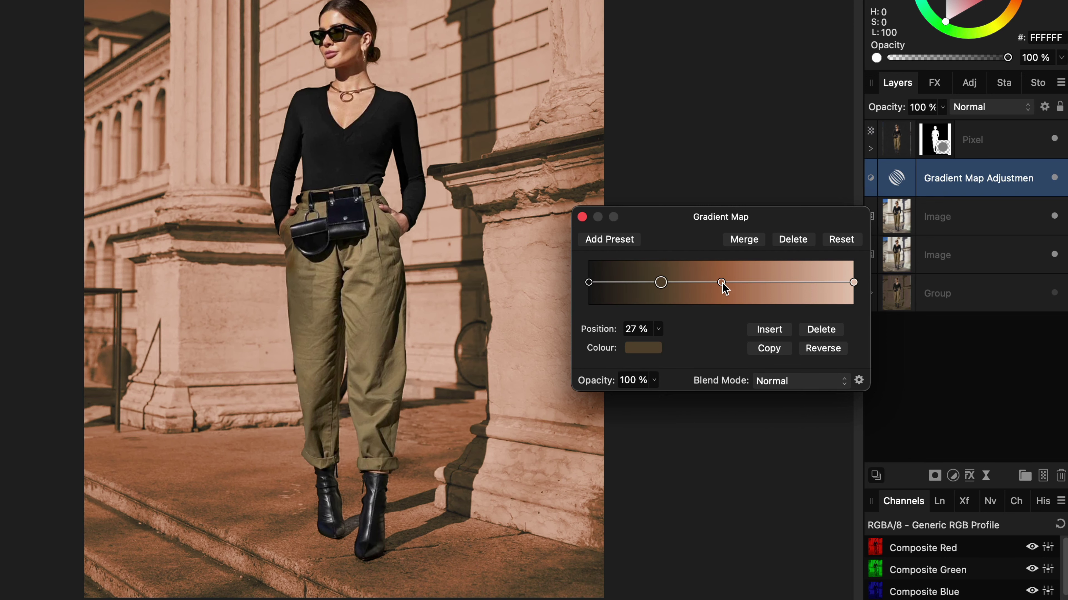
Add an 82% stop from the photo's top and recolour the middle stop, moved to 53%, olive 8B764E
click(806, 282)
click(643, 348)
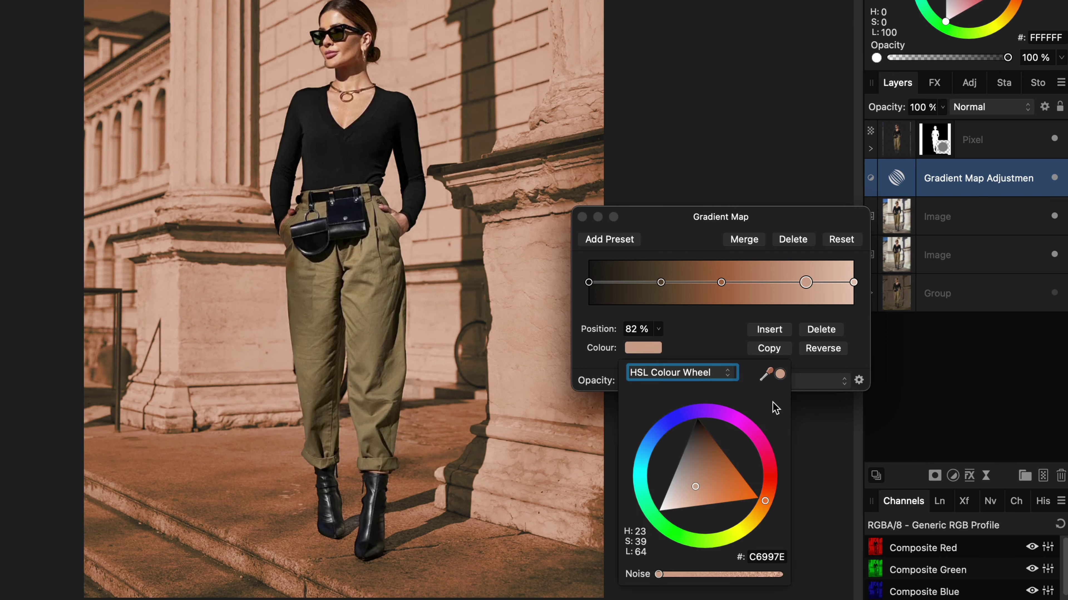
drag(766, 374, 341, 45)
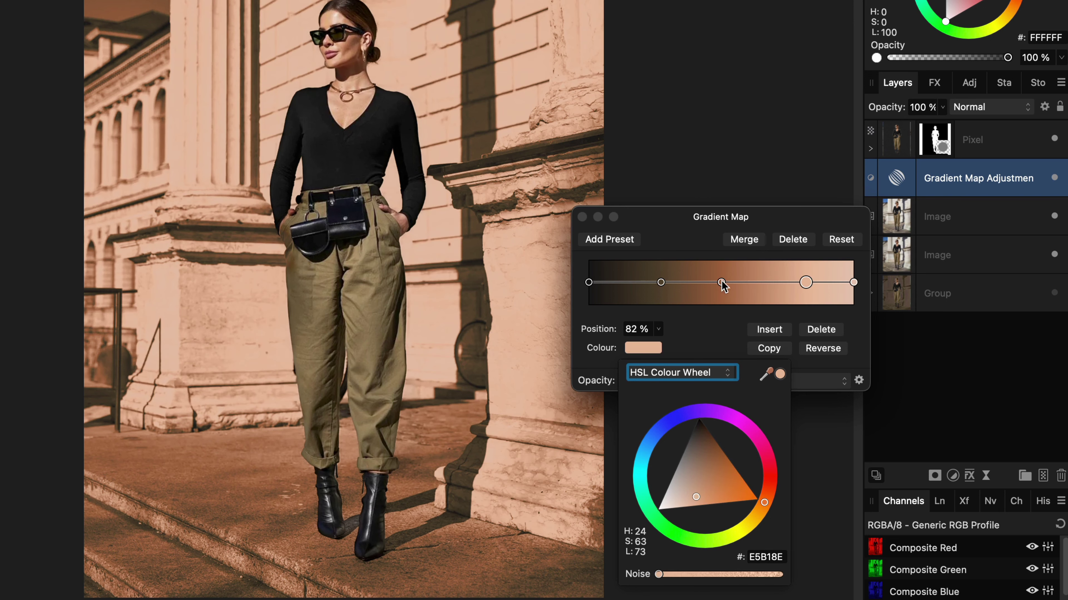
drag(721, 282, 728, 283)
drag(765, 373, 327, 296)
click(780, 373)
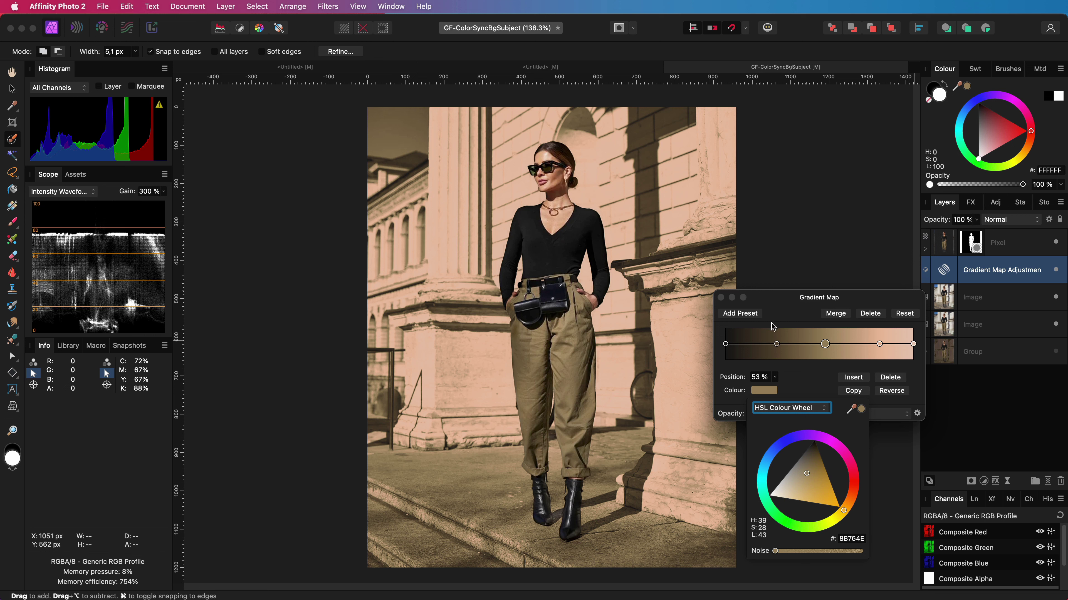
click(720, 298)
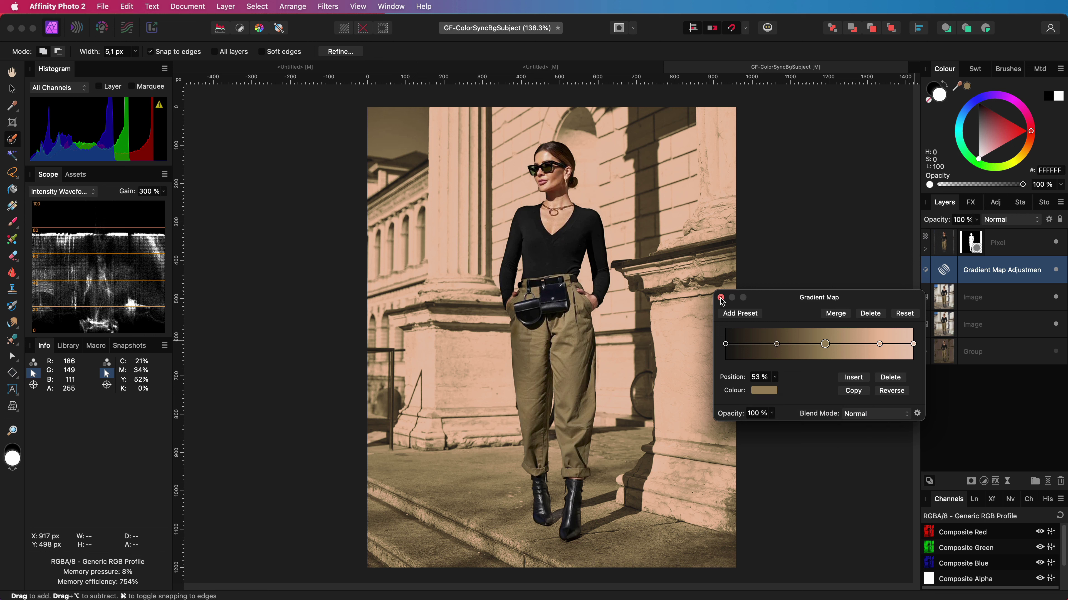
Nest the Gradient Map inside the upper Image layer and expand that layer's contents
click(720, 298)
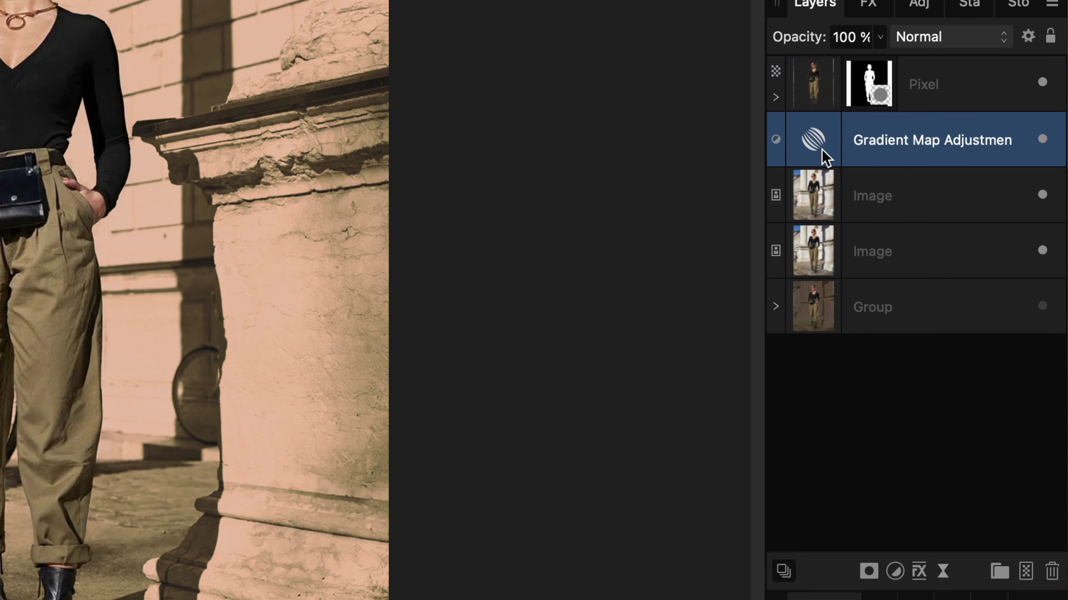
drag(946, 278, 943, 299)
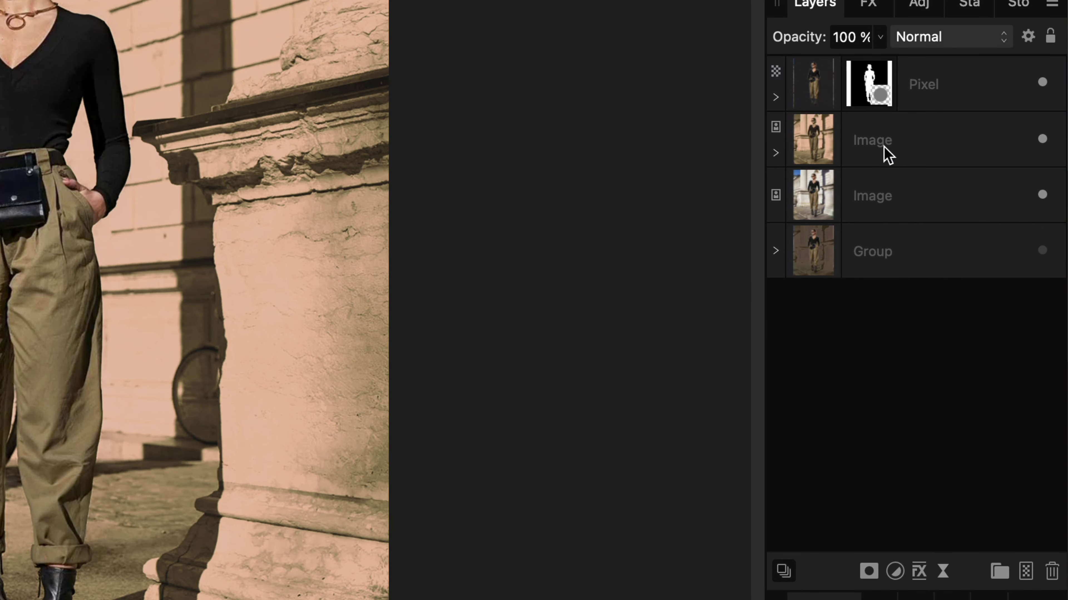
click(886, 147)
click(775, 153)
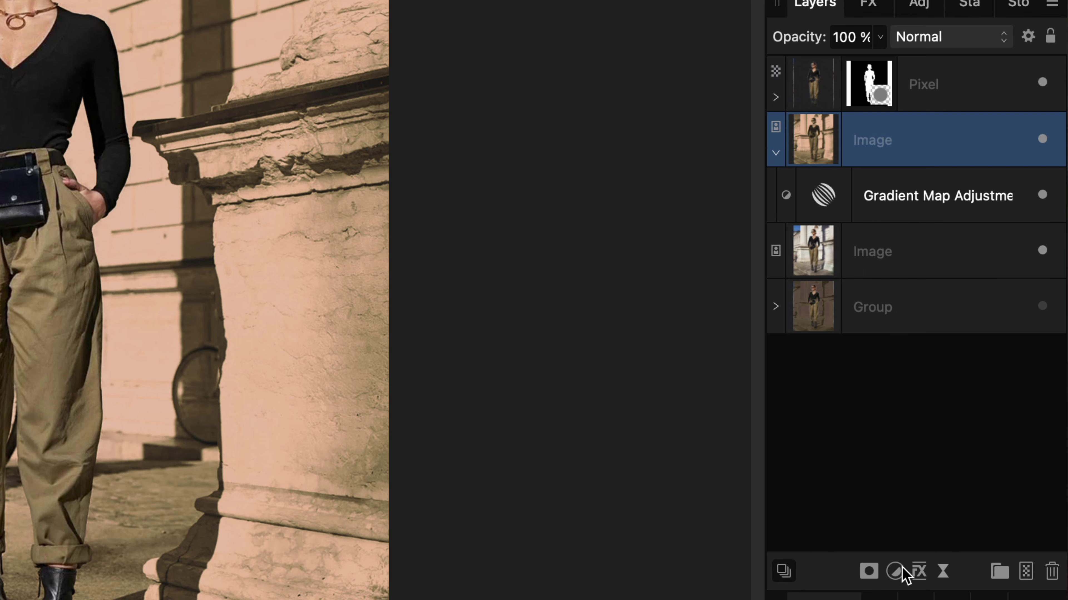
click(895, 572)
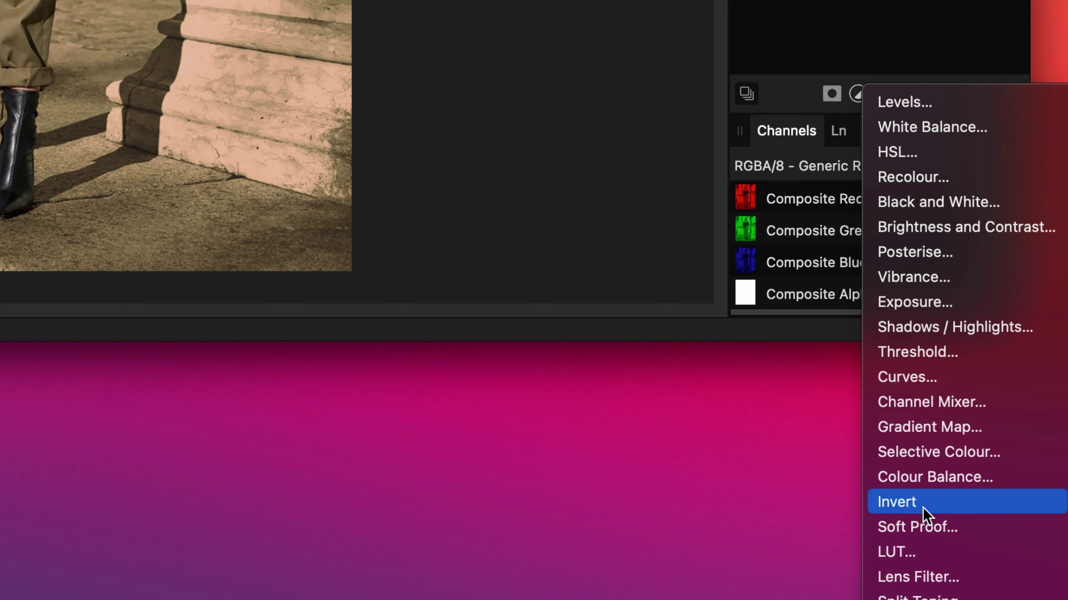
Add an Invert adjustment inside the upper Image layer with Colour Burn blend mode
click(887, 503)
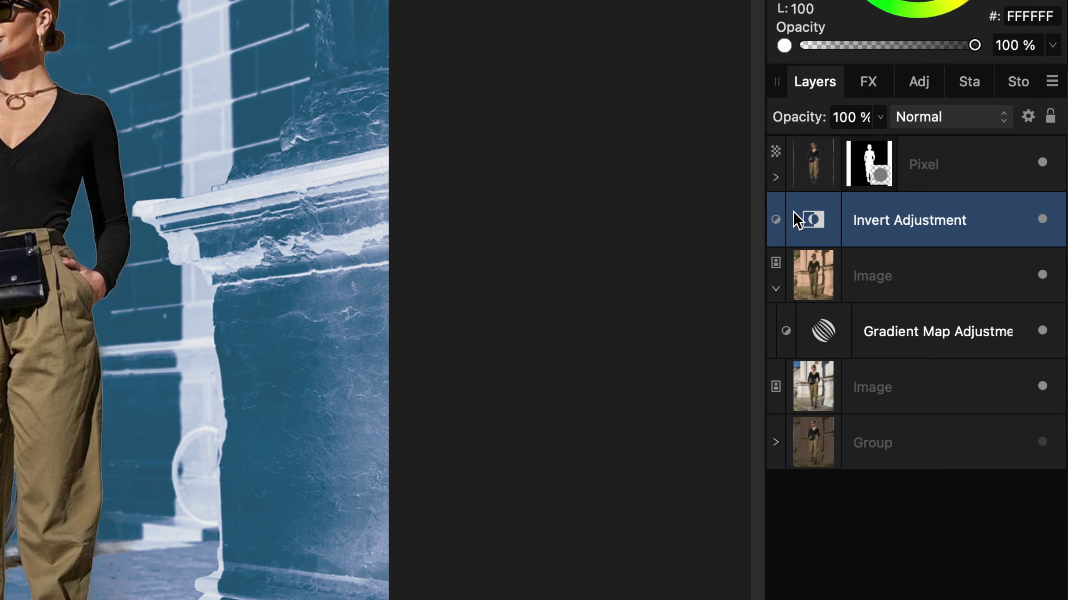
drag(796, 219, 989, 295)
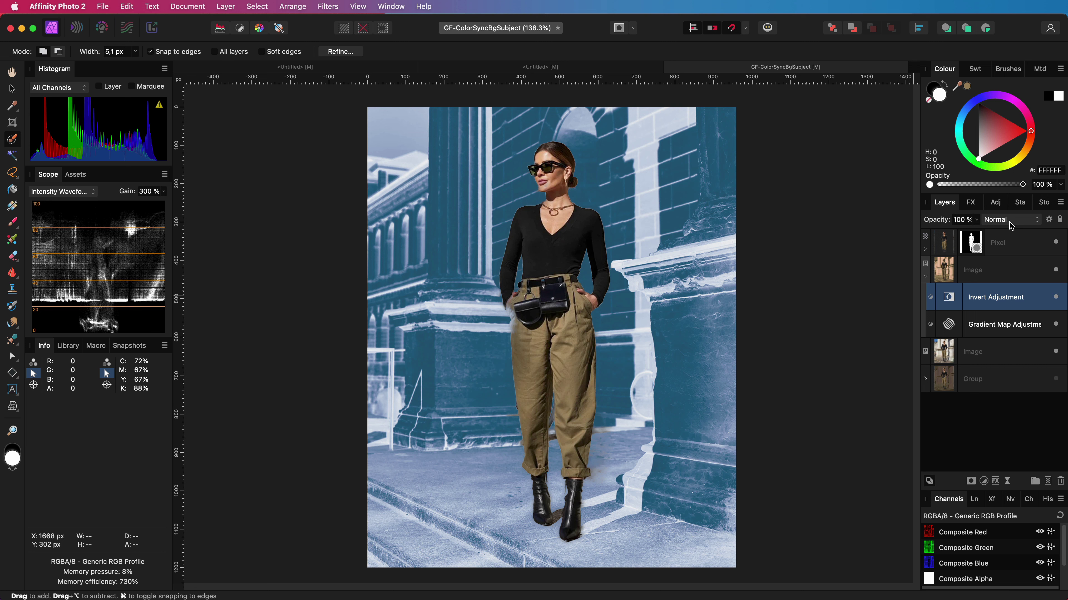
click(1010, 221)
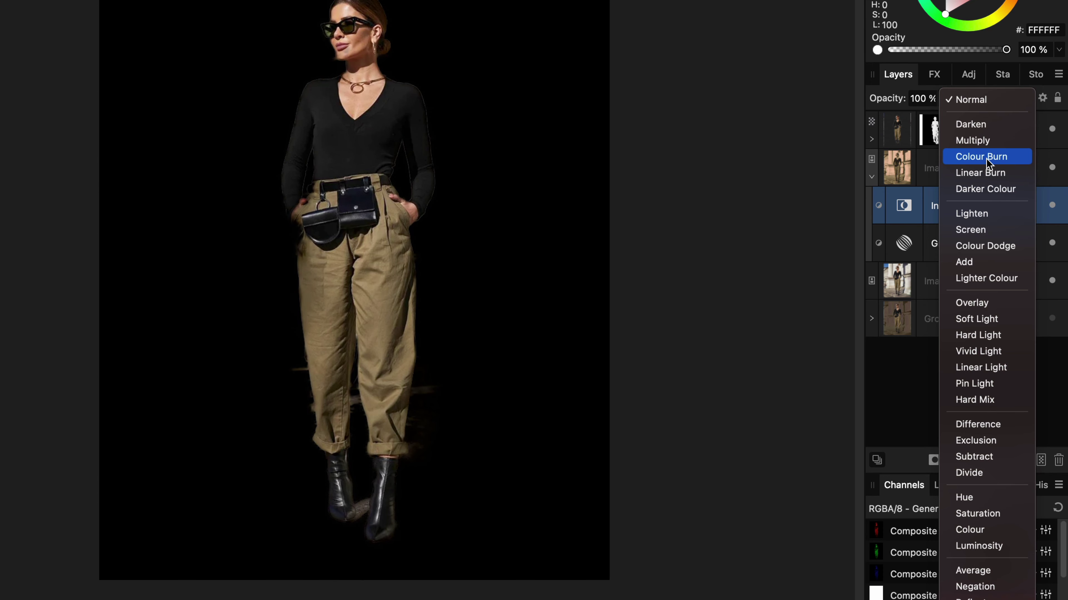
click(987, 157)
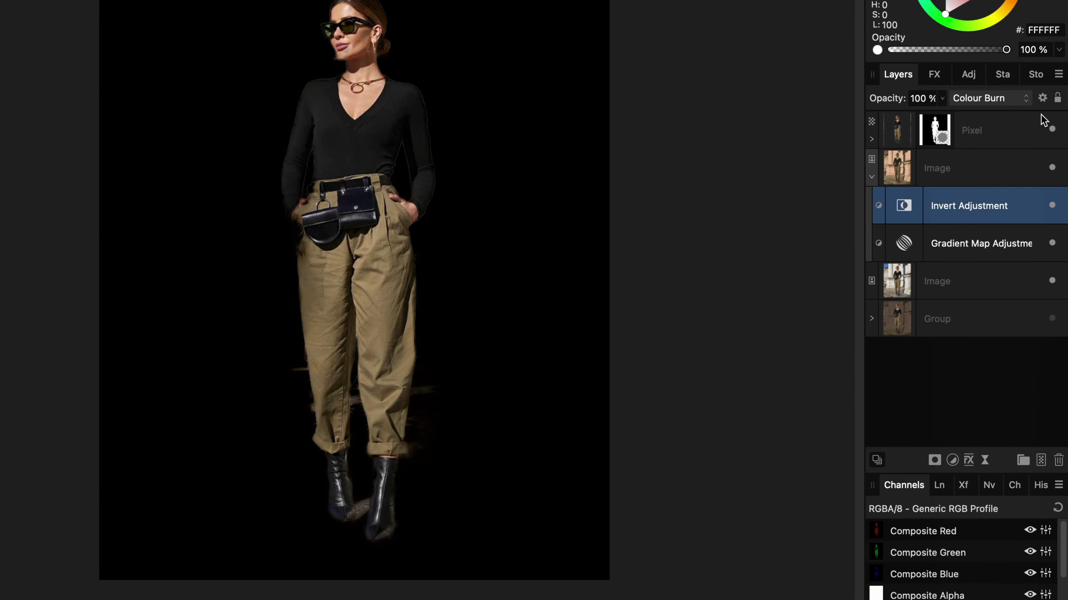
Remap the Invert adjustment's underlying blend range into a rising diagonal in Blend Options
click(1043, 98)
drag(863, 350, 850, 597)
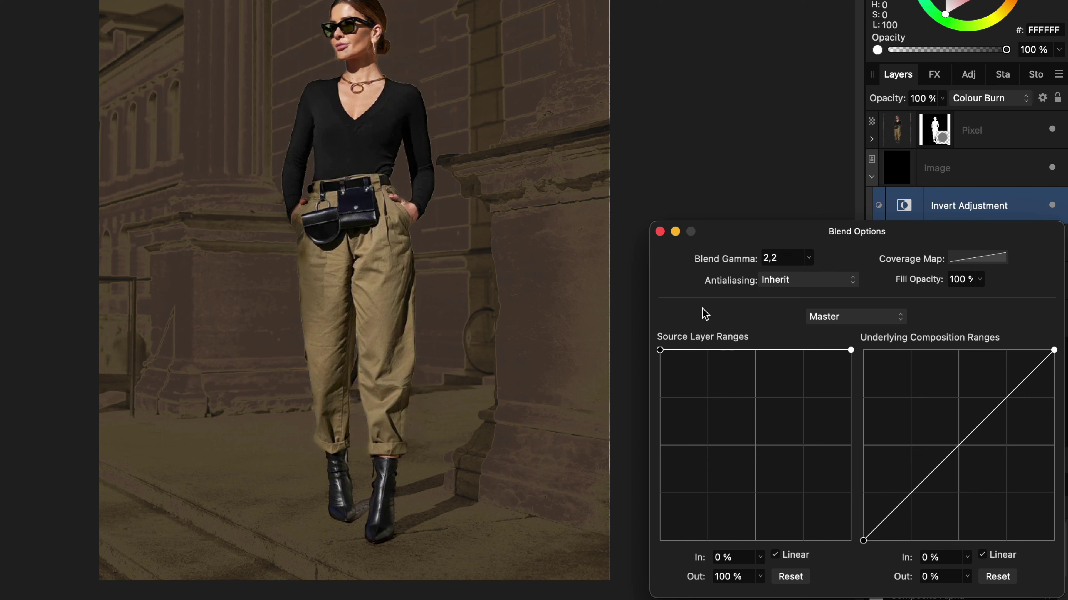
click(660, 231)
click(897, 169)
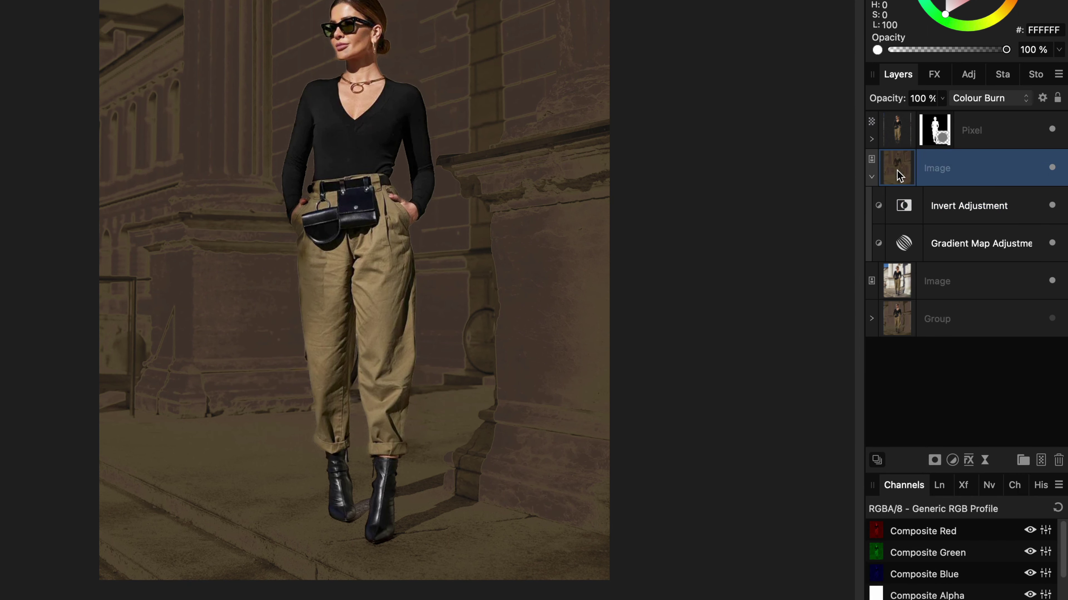
Set the upper Image layer's blend mode to Soft Light
click(983, 99)
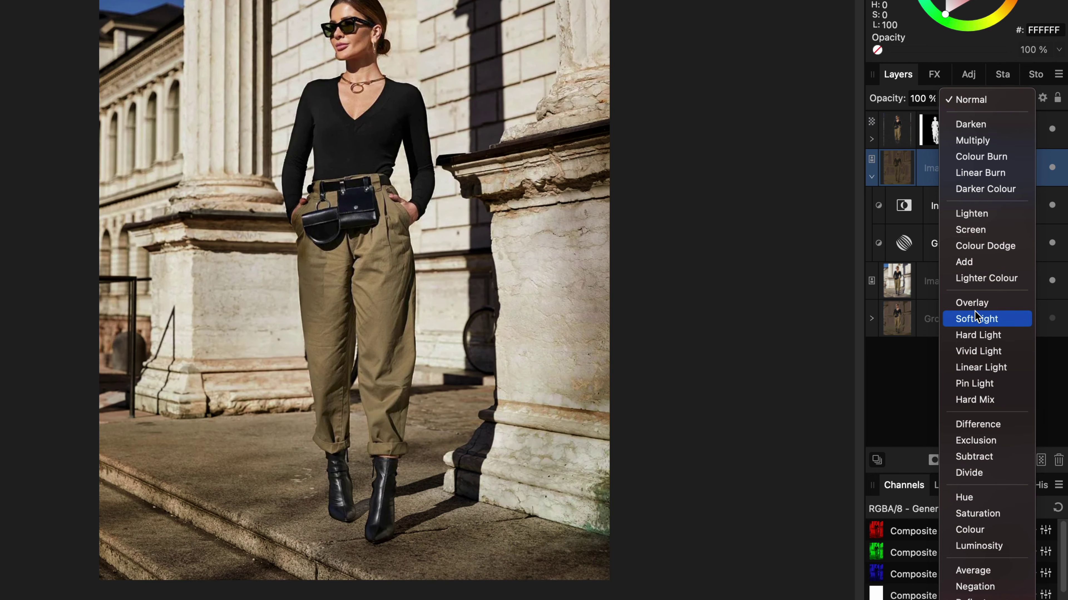
click(975, 311)
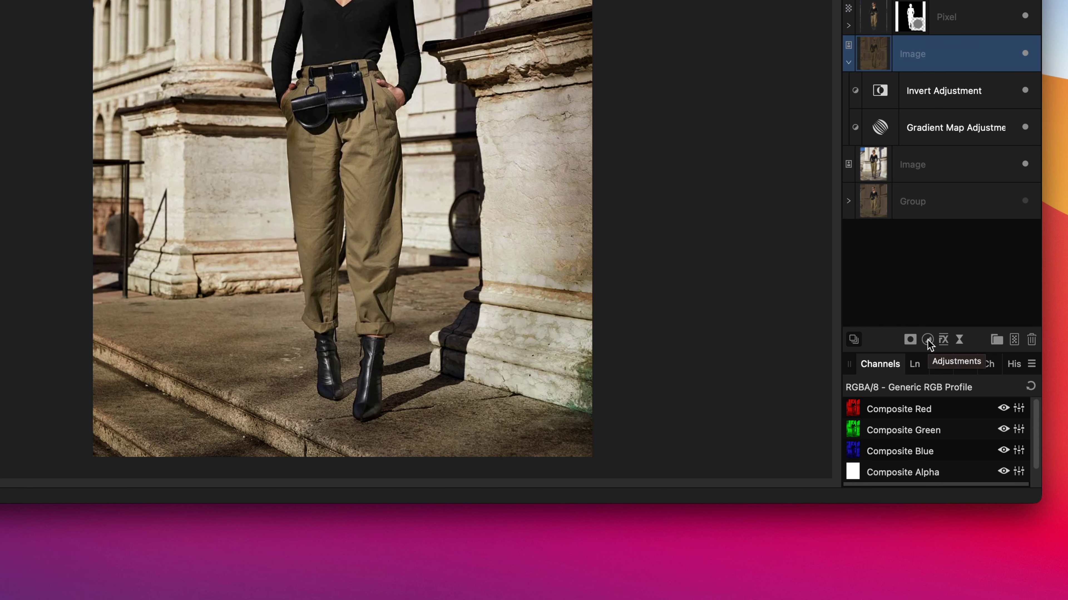
Add a Curves adjustment and bend the curve upward to brighten the photo
click(983, 481)
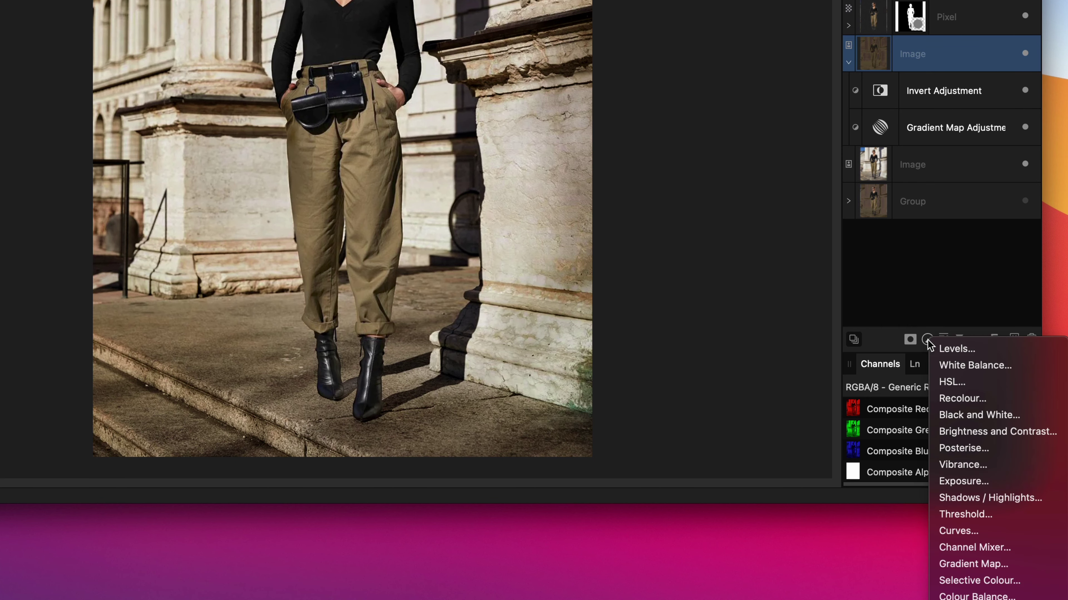
click(967, 531)
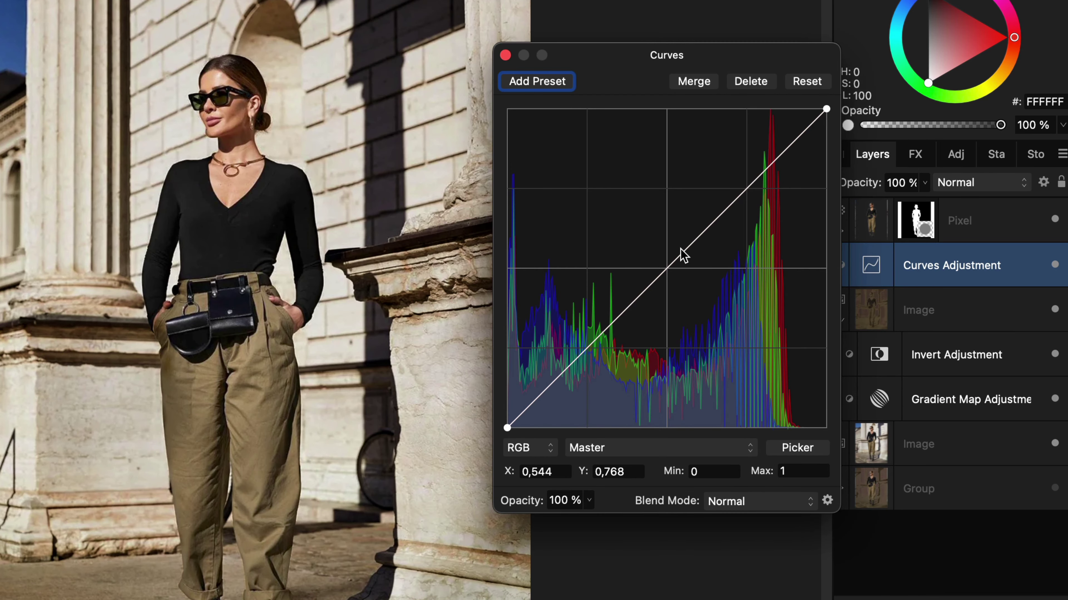
drag(668, 268, 670, 182)
drag(670, 181, 667, 181)
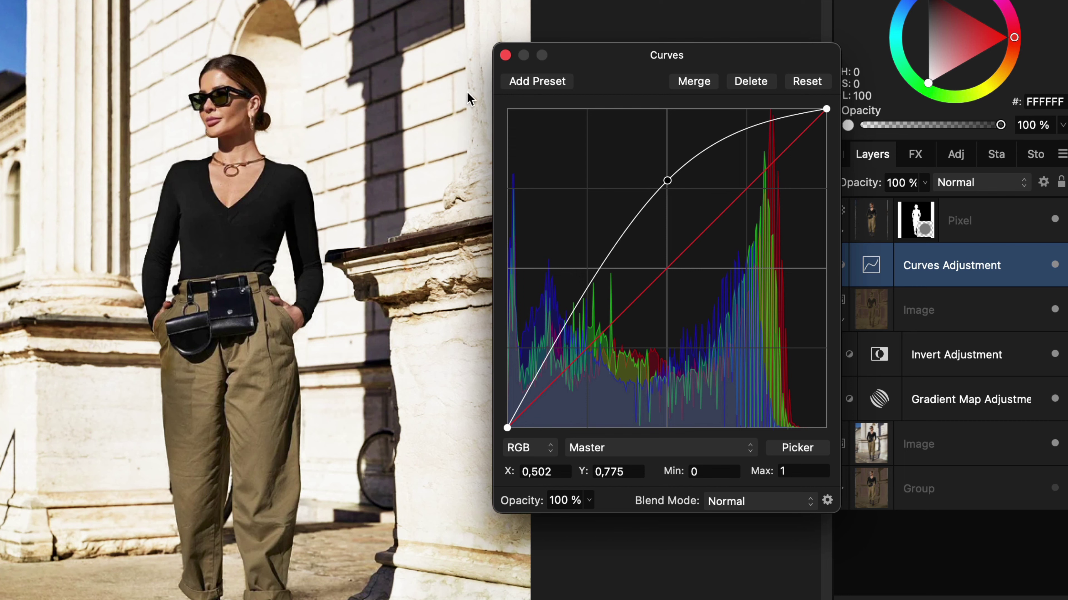
Invert the Curves layer's source and underlying blend ranges and lower its fill opacity
click(505, 56)
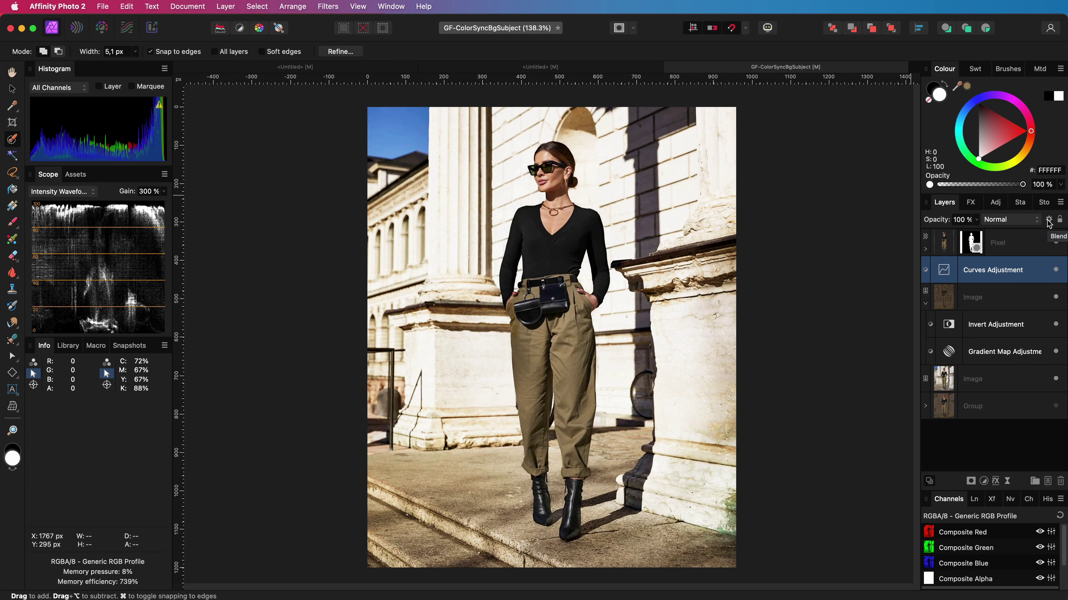
click(1049, 220)
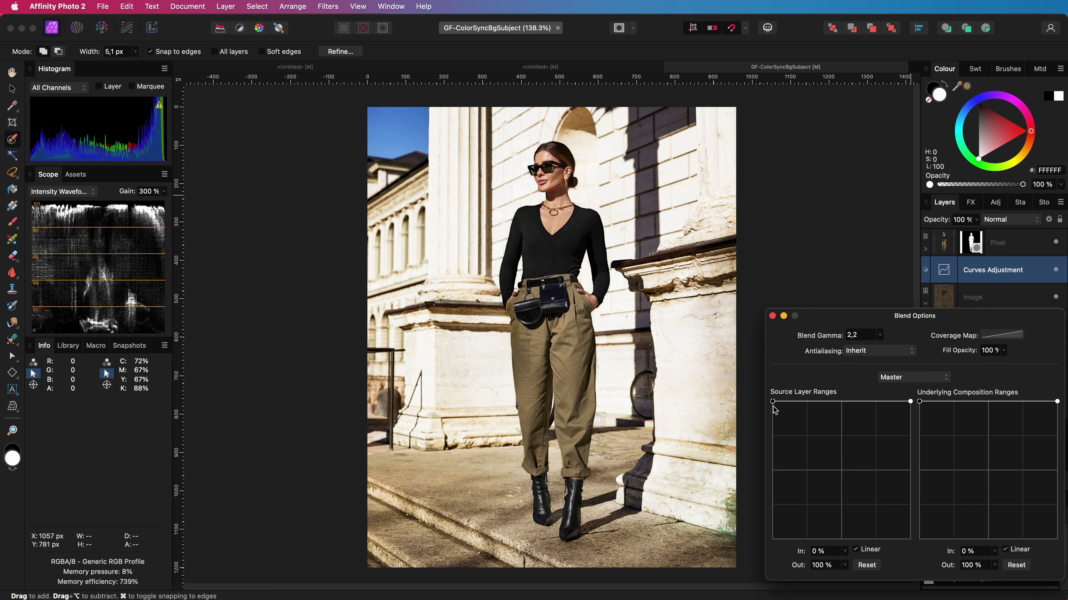
drag(773, 402, 771, 543)
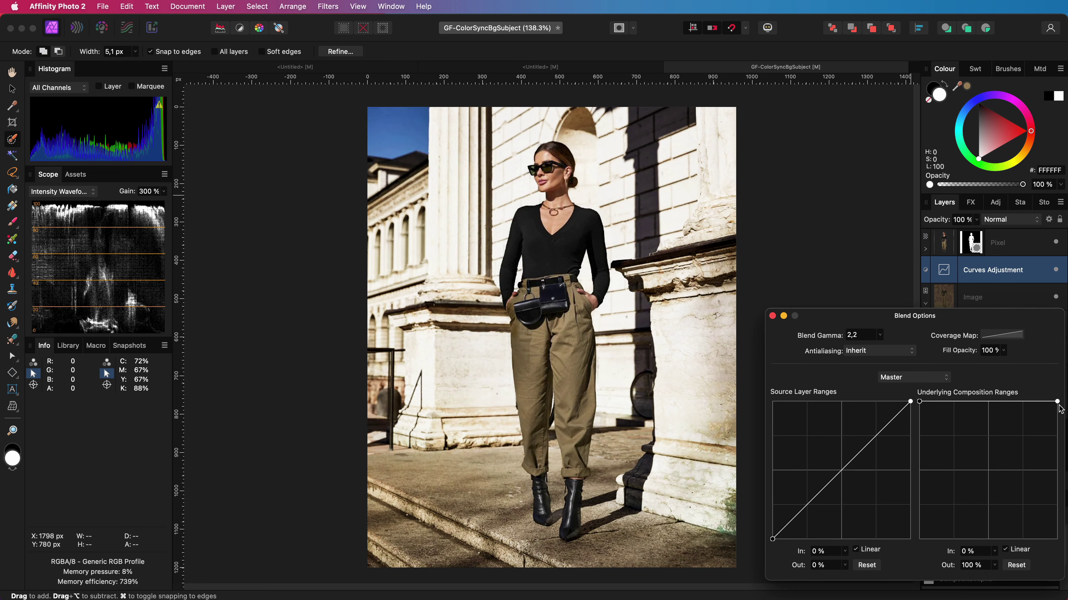
drag(1059, 406, 1058, 540)
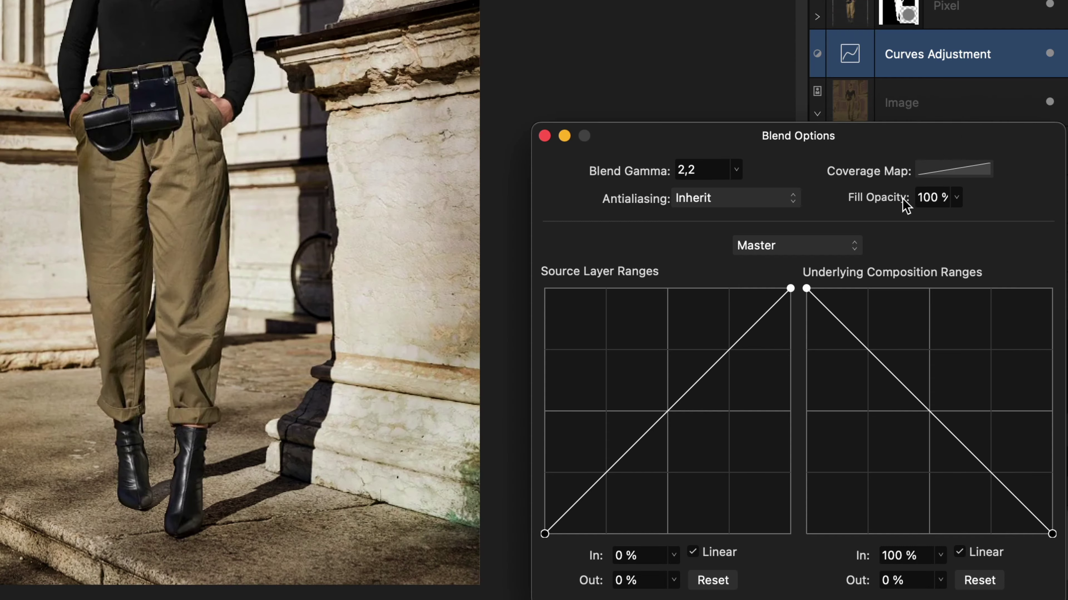
drag(905, 205, 849, 203)
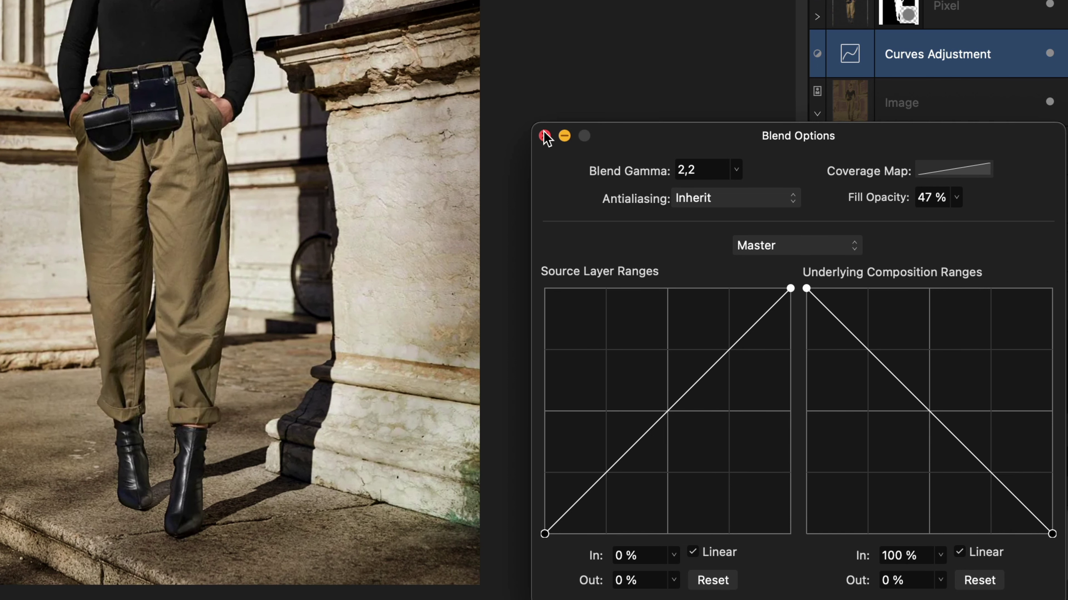
click(545, 136)
Set the Curves layer to Contrast Negate at about 63% opacity
click(987, 58)
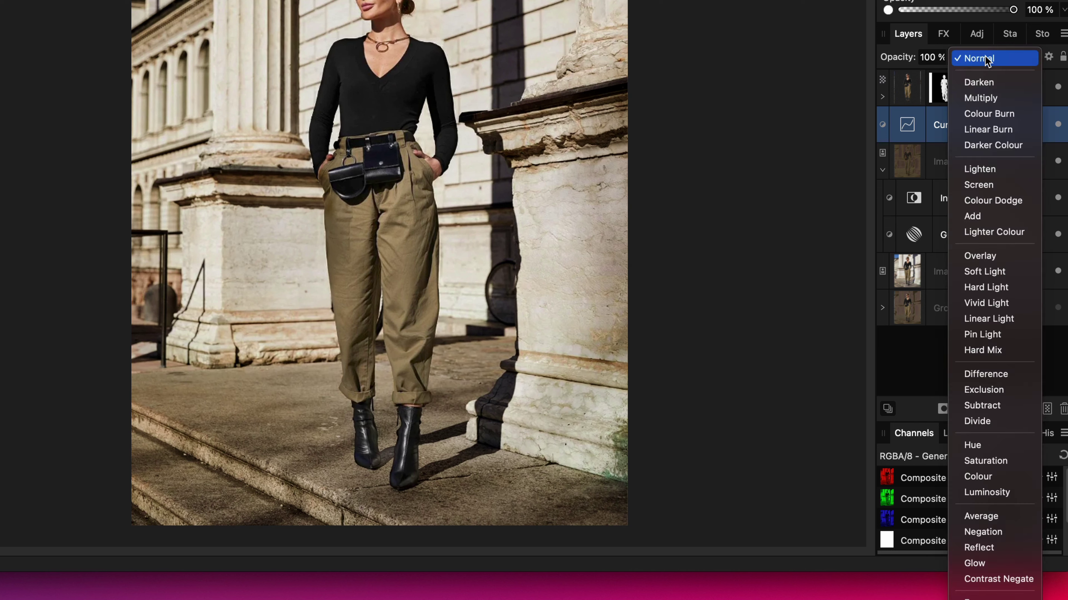
click(980, 579)
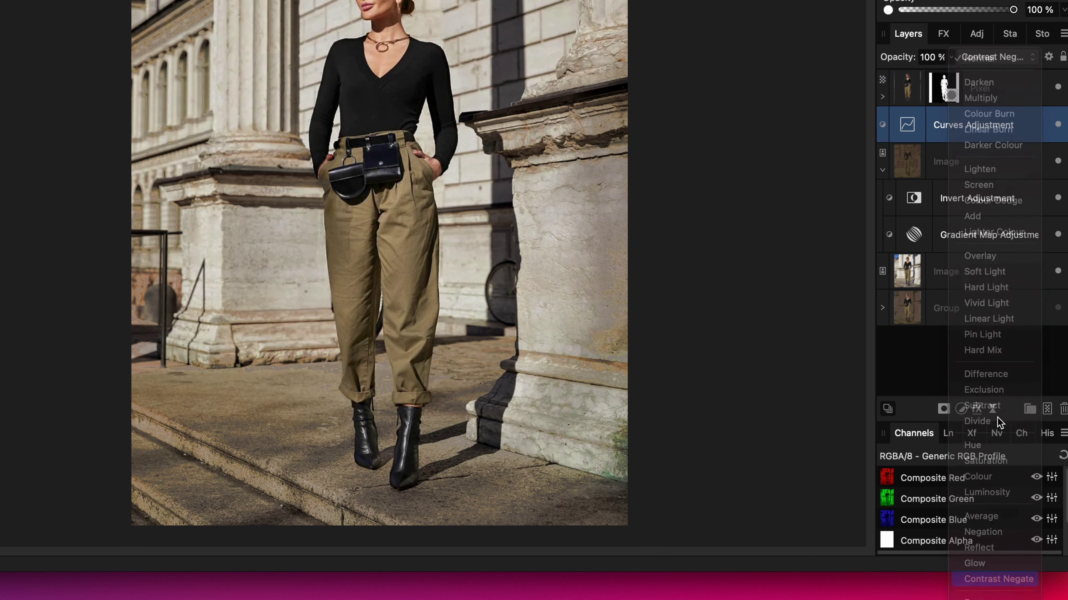
drag(887, 57, 869, 58)
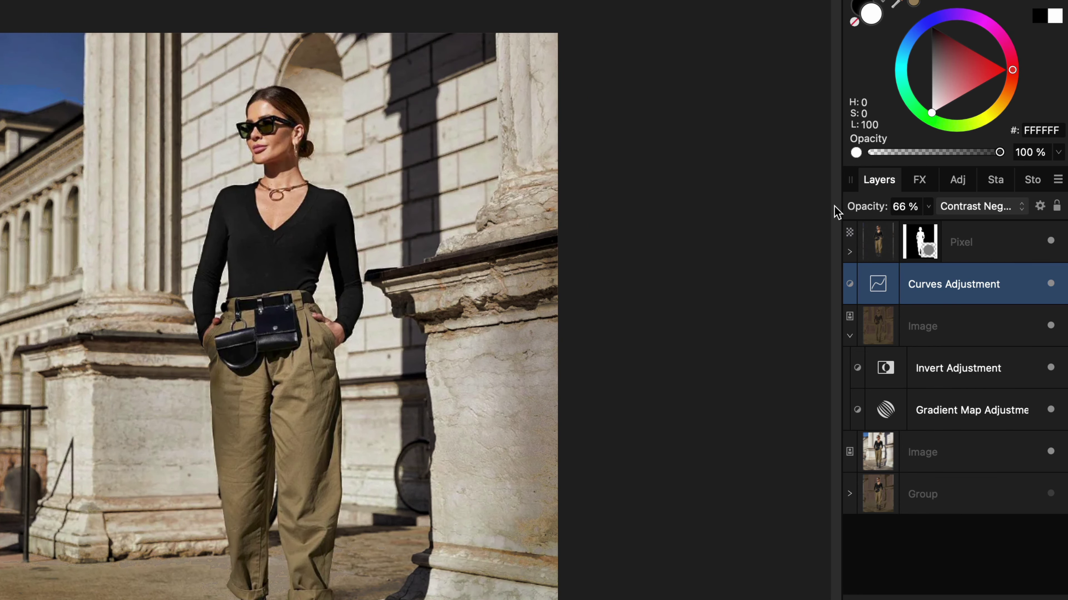
drag(835, 210, 875, 214)
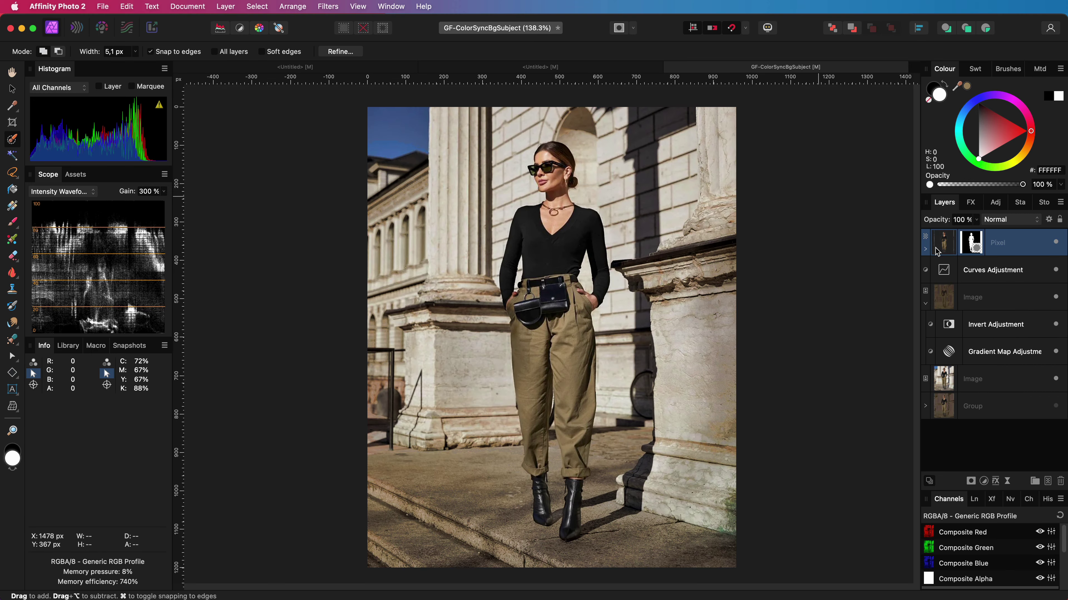
Toggle the masked subject's Pixel layer to compare, then set its opacity to 79%
click(1056, 243)
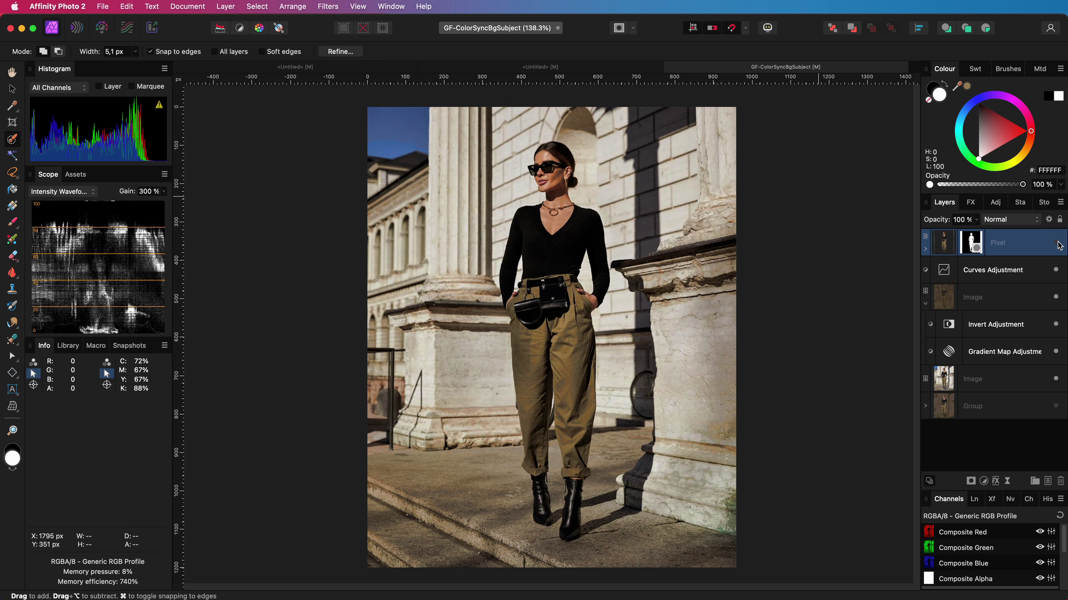
click(1058, 244)
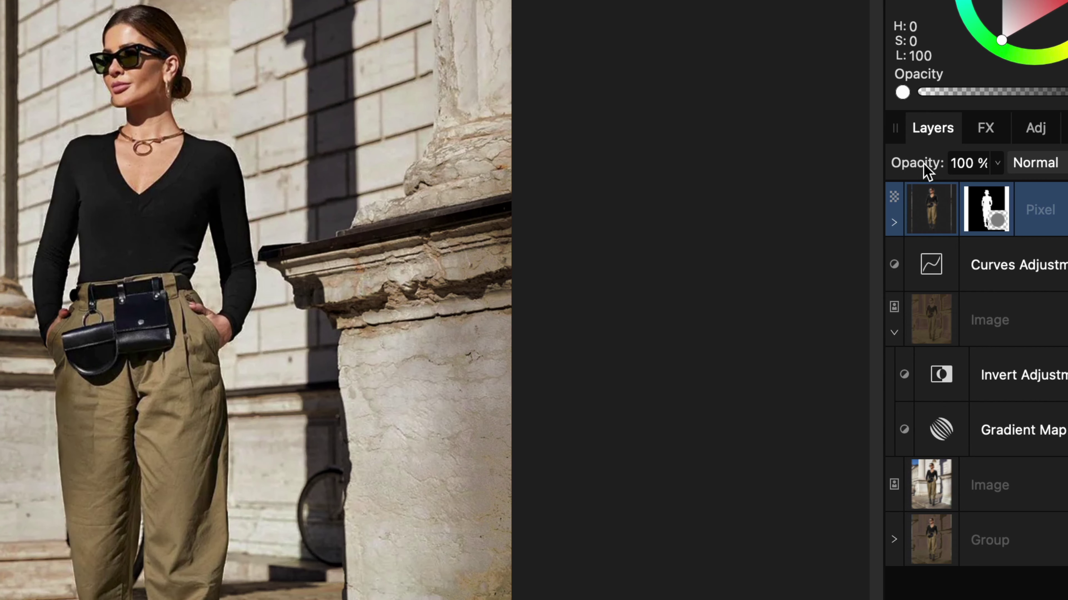
mouse_move(926, 224)
mouse_down()
mouse_move(915, 224)
mouse_move(927, 223)
mouse_up()
mouse_move(897, 163)
mouse_down()
mouse_move(908, 167)
mouse_move(887, 174)
mouse_move(902, 174)
mouse_up()
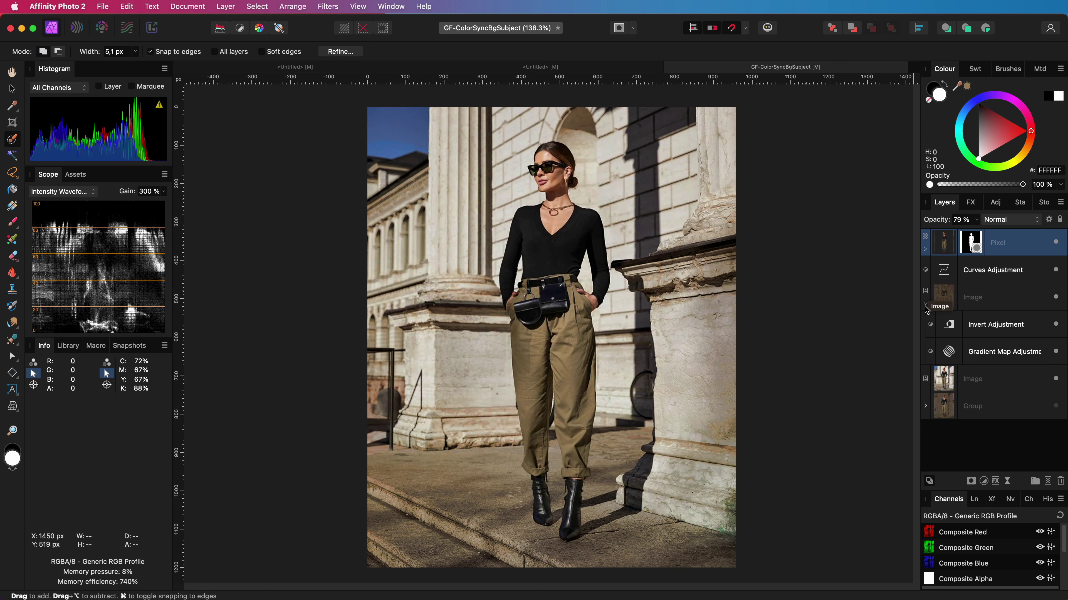
Collapse the Image group, select the Curves and Image layers together, and toggle the Image layer to compare
click(926, 304)
shift+click(1003, 301)
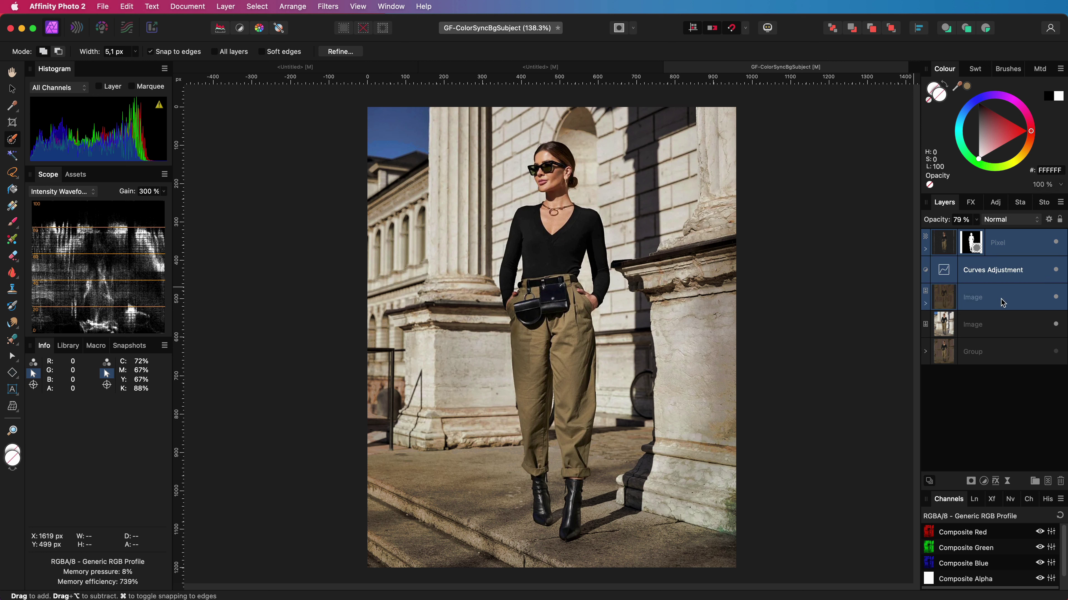
click(1056, 297)
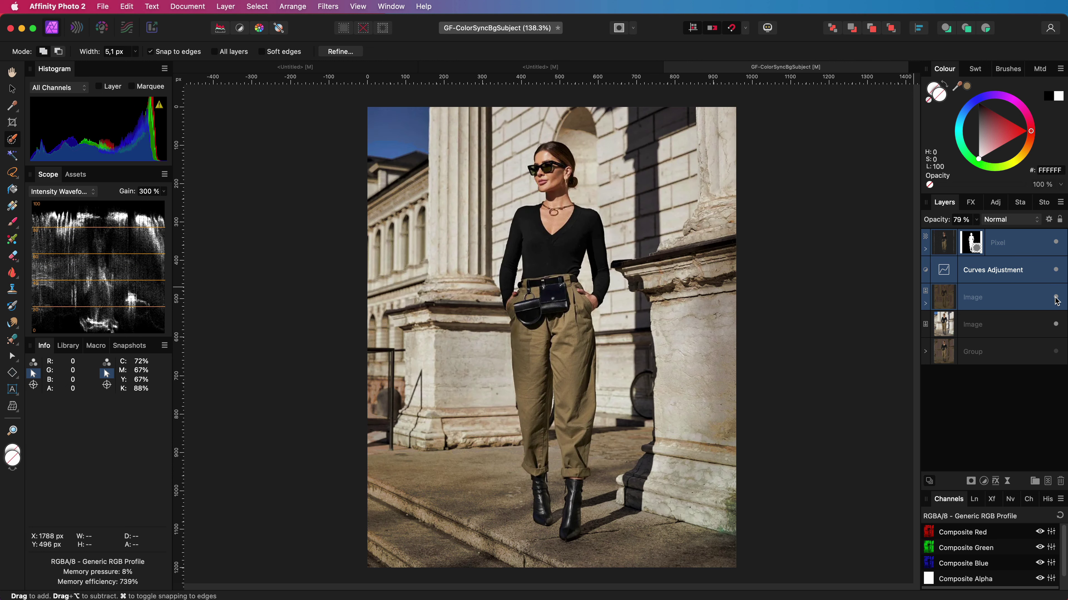
Bring up the Untitled bollard photo and toggle its Pixel layer for a before-and-after view
click(258, 64)
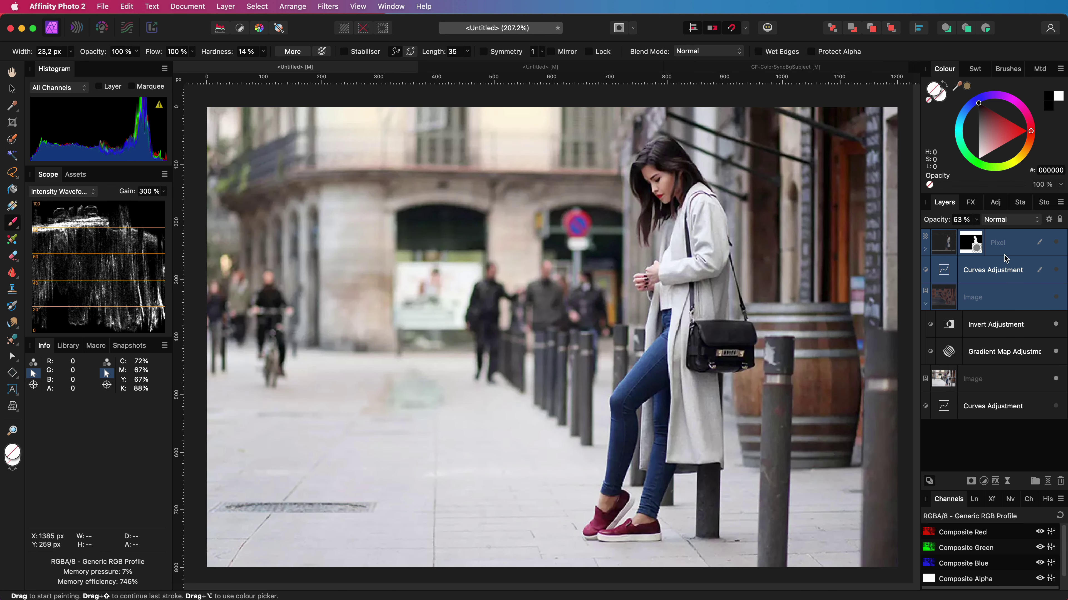
click(1056, 243)
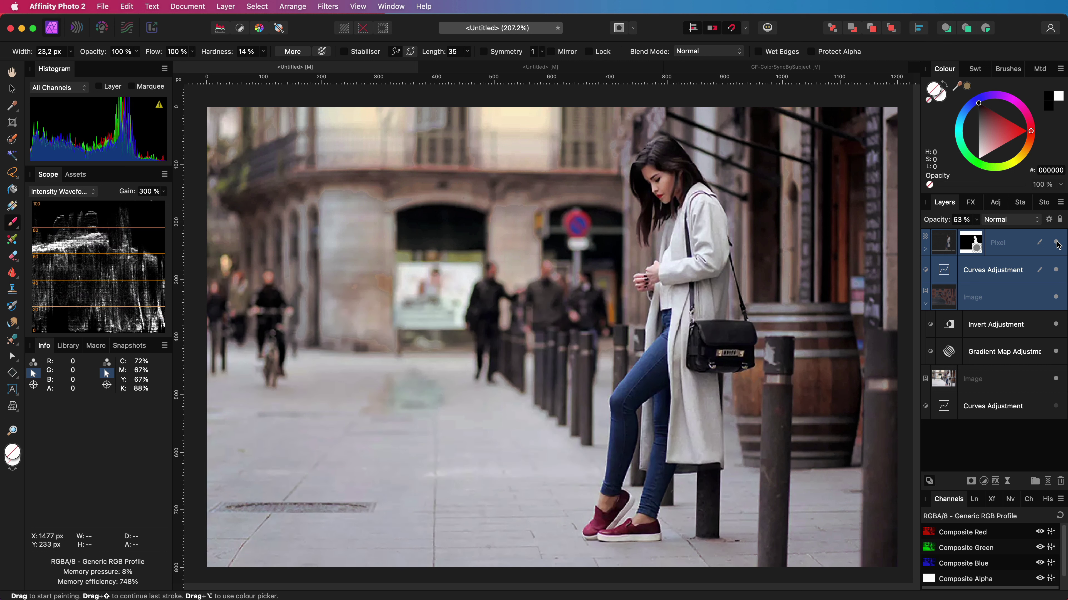
click(1056, 243)
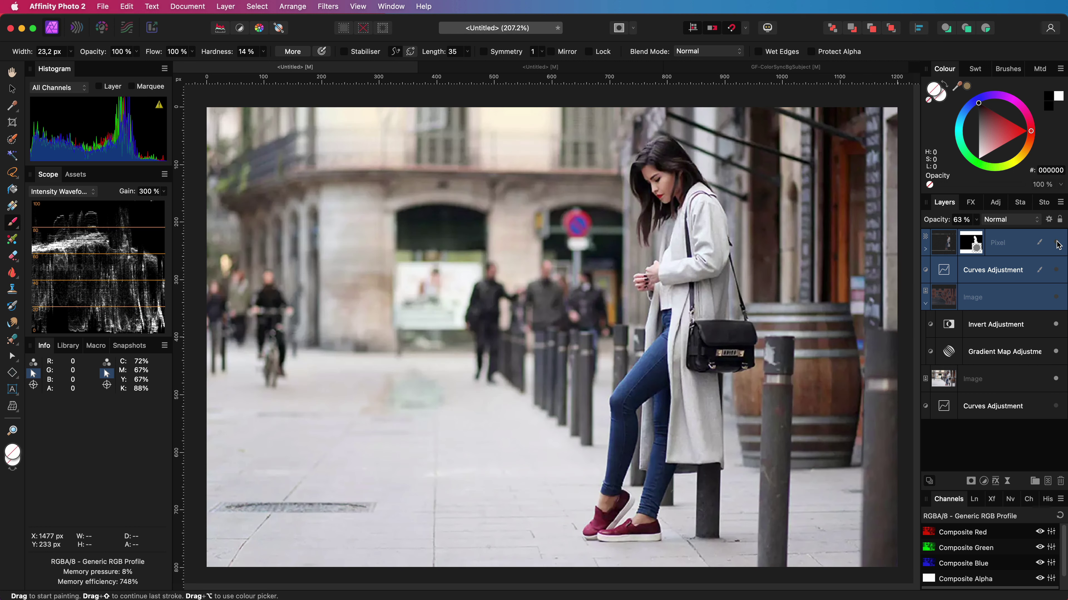
click(1057, 243)
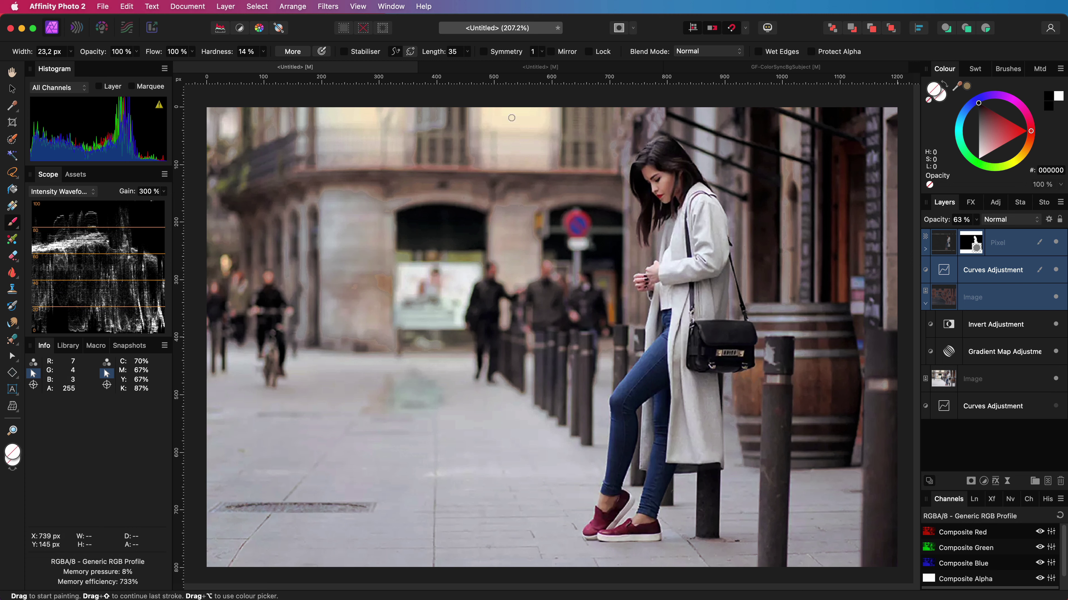
Toggle the walking-woman document's Image layer on and off, then return to GF-ColorSyncBgSubject
click(540, 67)
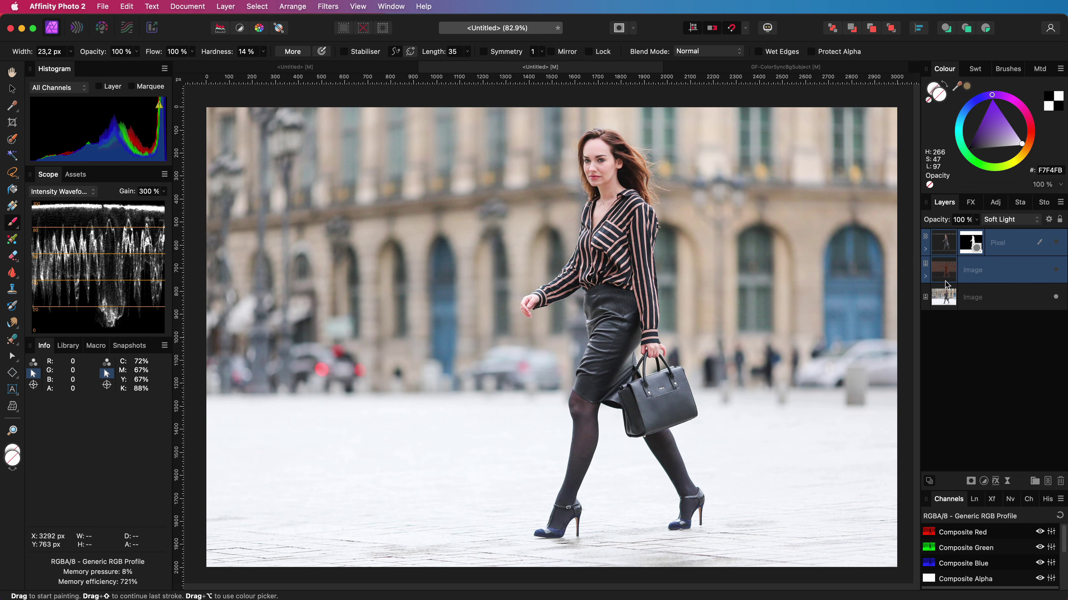
click(1057, 271)
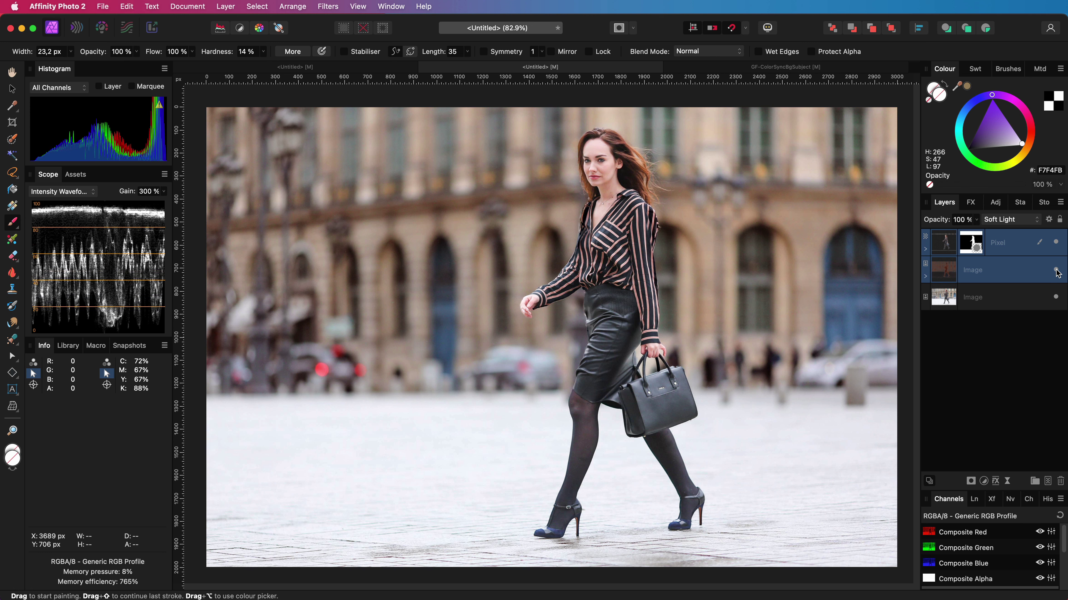
click(1057, 271)
click(1057, 271)
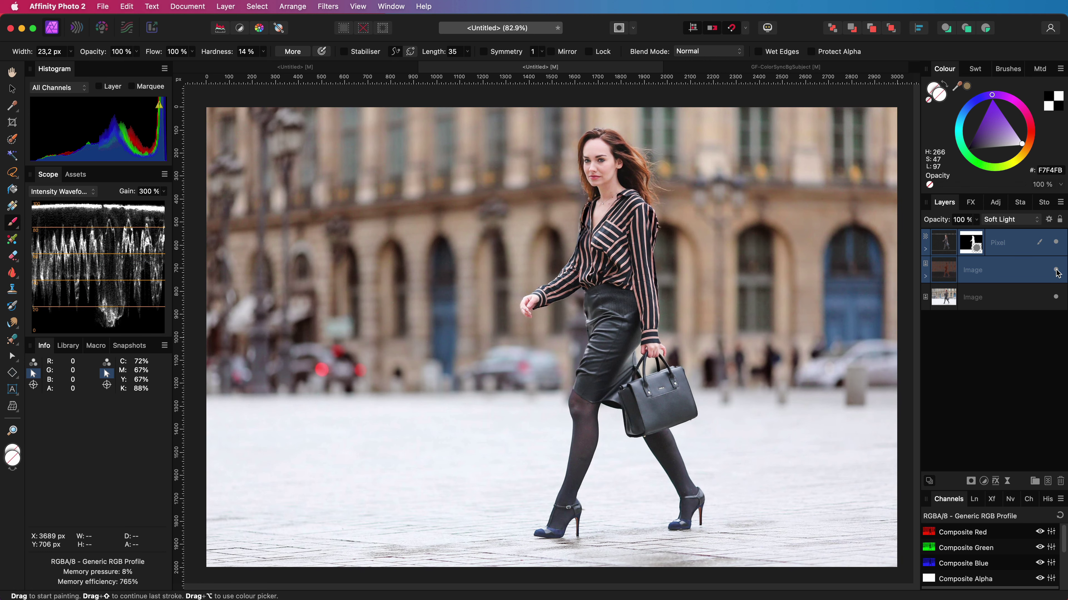
click(1056, 271)
click(1056, 271)
click(783, 67)
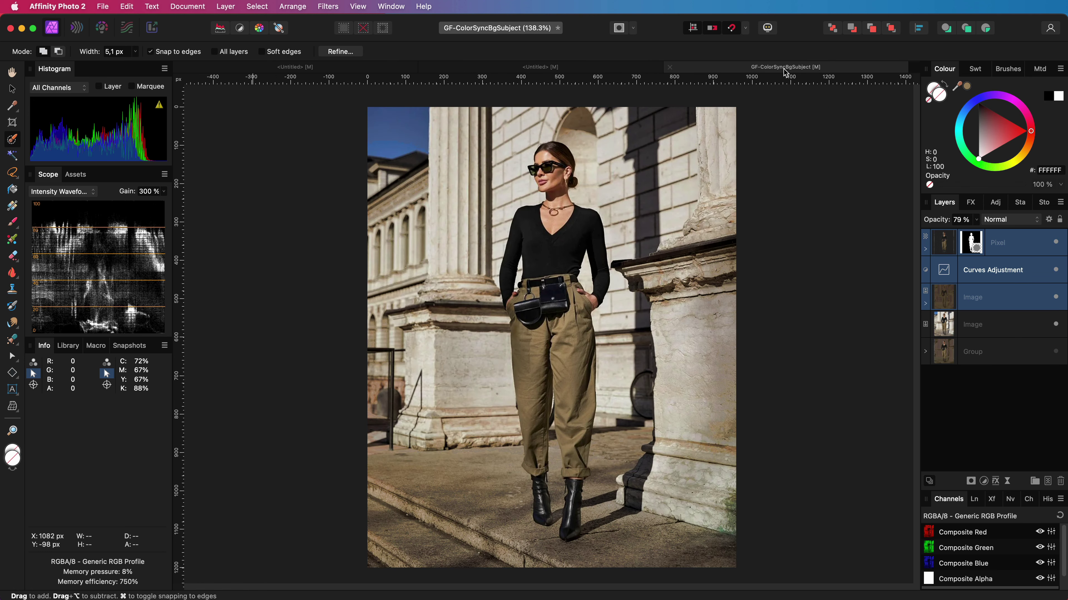